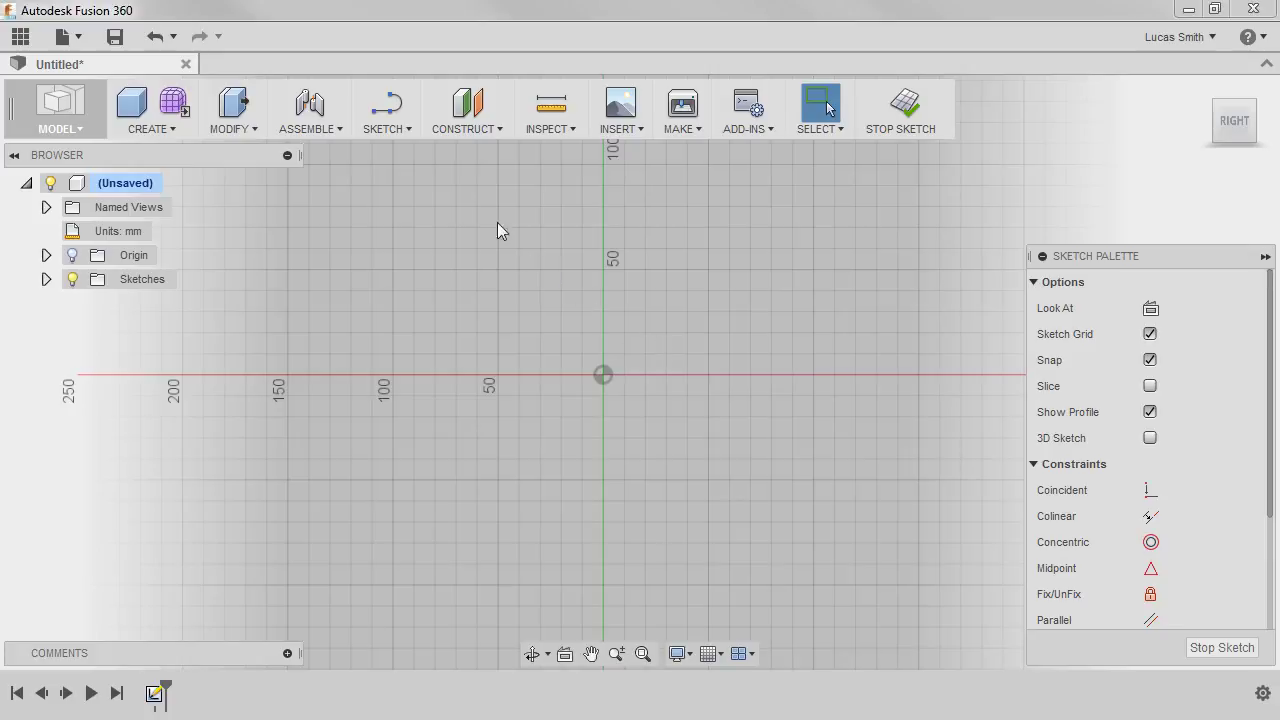
Step: Sketch a center rectangle on the origin, about 120 mm wide and 200 mm tall
click(406, 133)
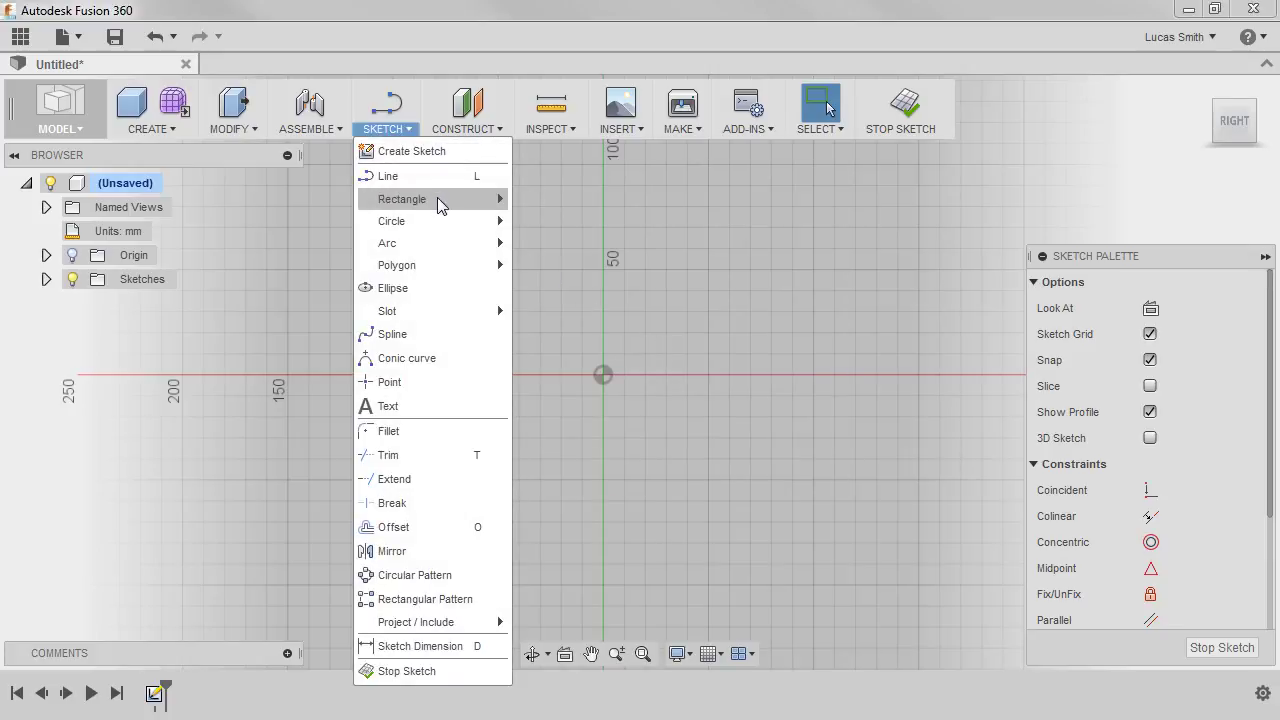
mouse_move(437, 198)
click(615, 254)
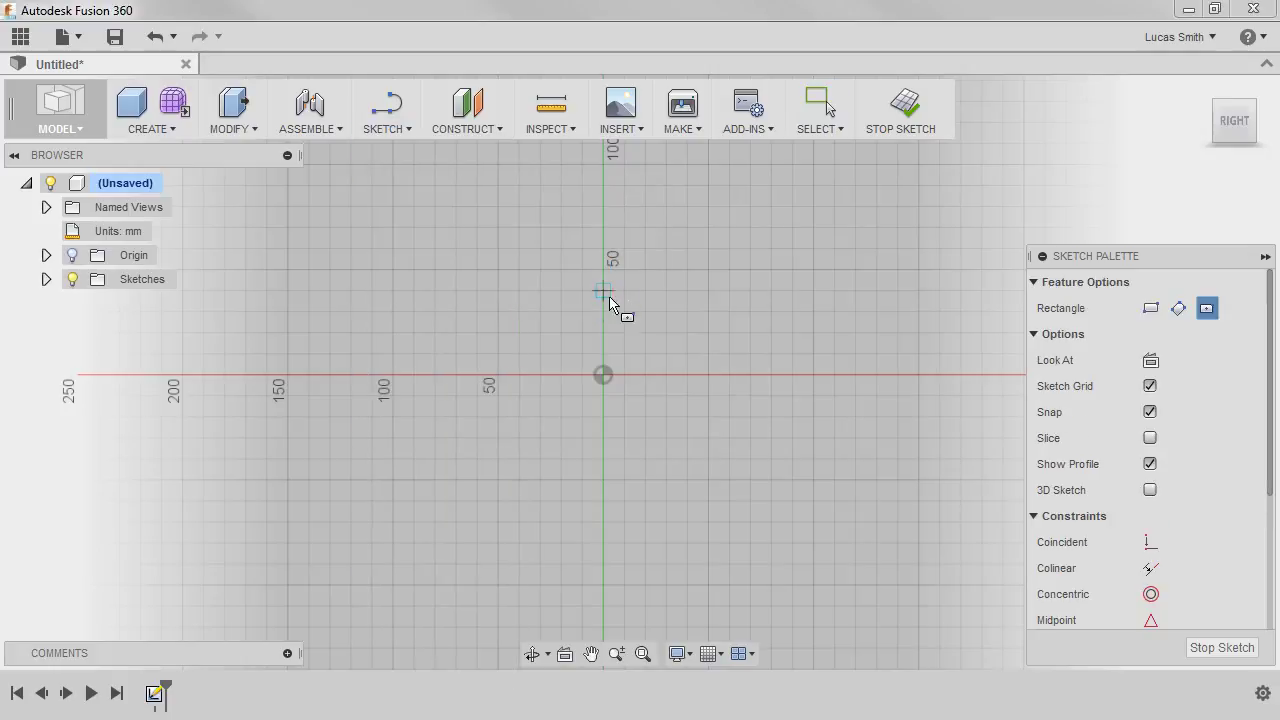
click(605, 375)
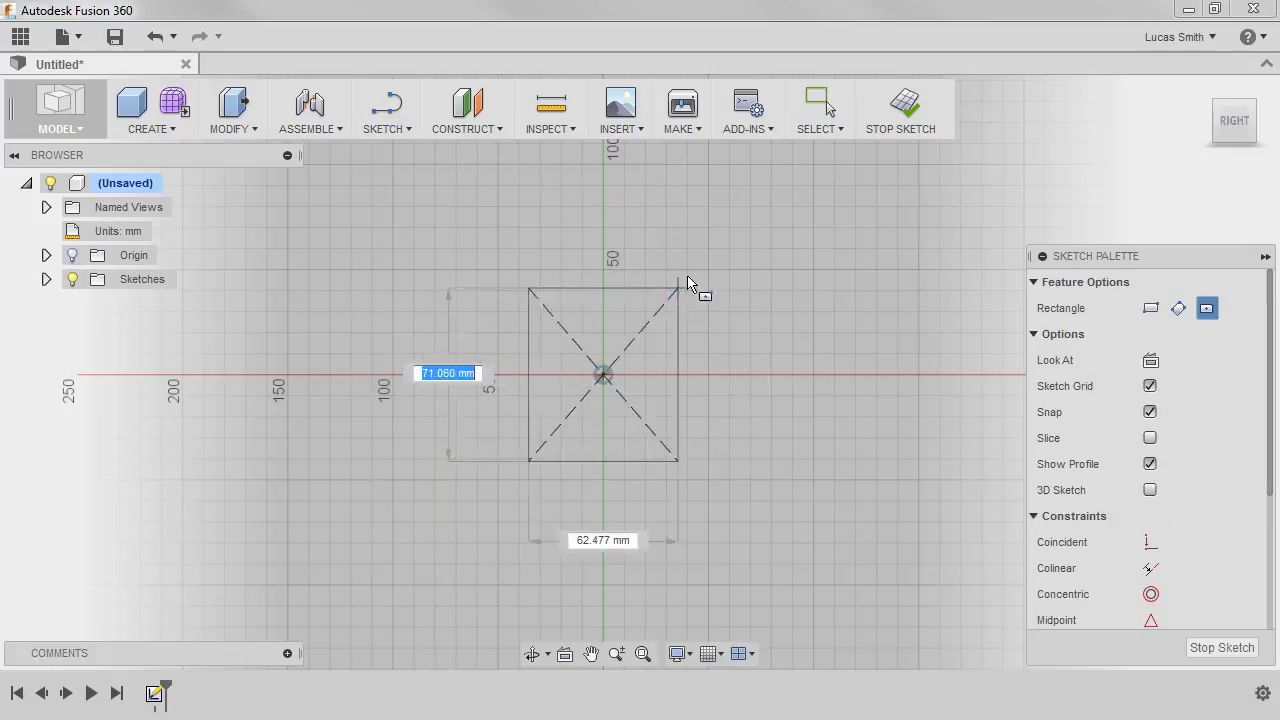
click(733, 175)
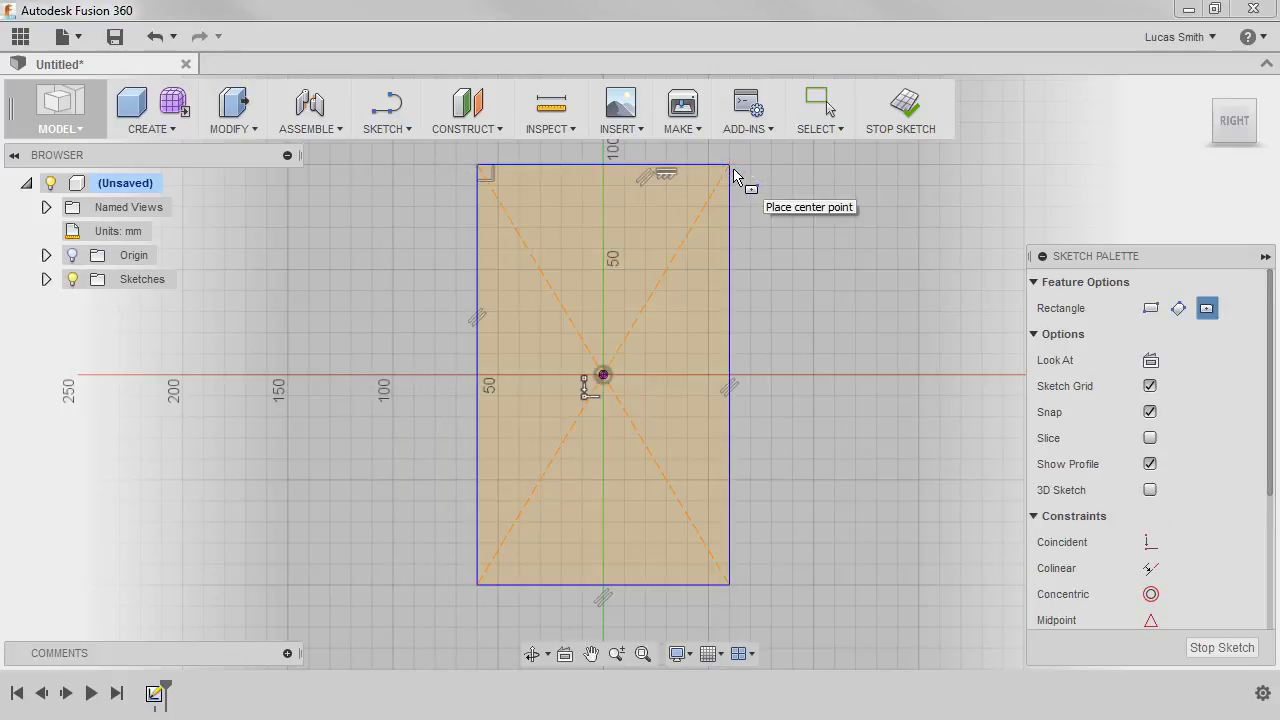
Step: Sketch a small center diameter circle on the origin, inside the rectangle
click(403, 130)
mouse_move(430, 235)
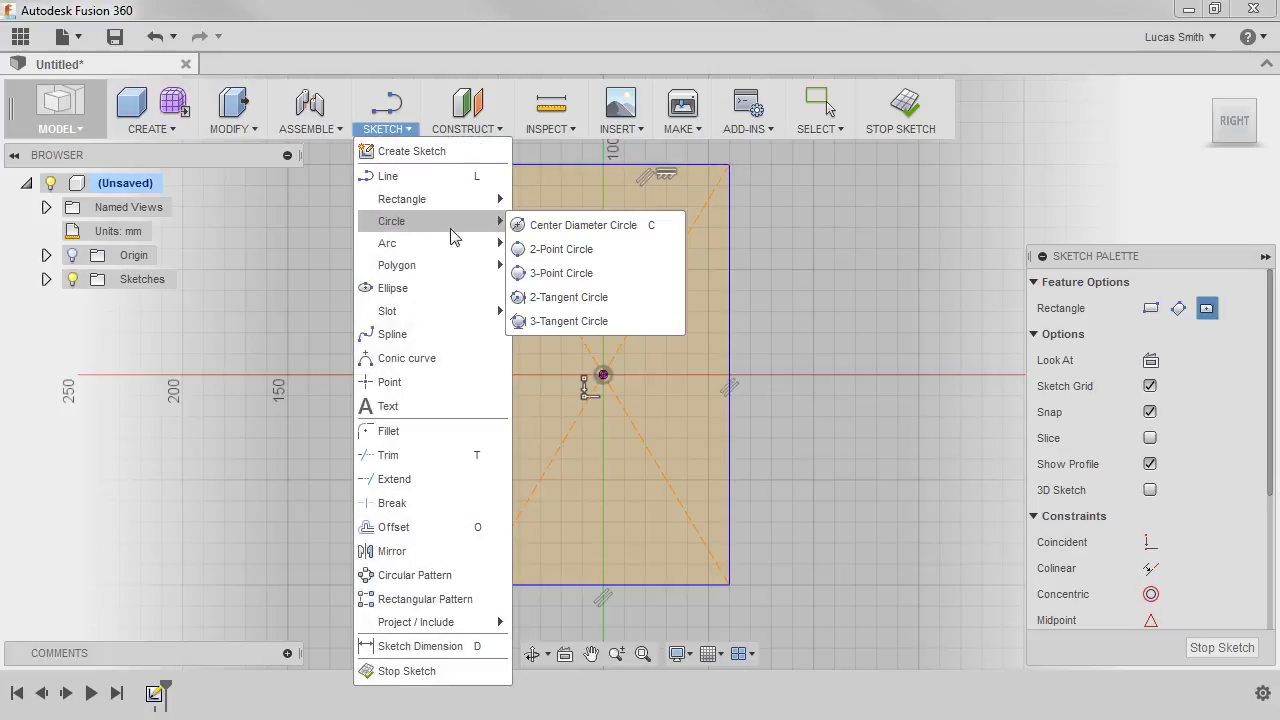
click(580, 222)
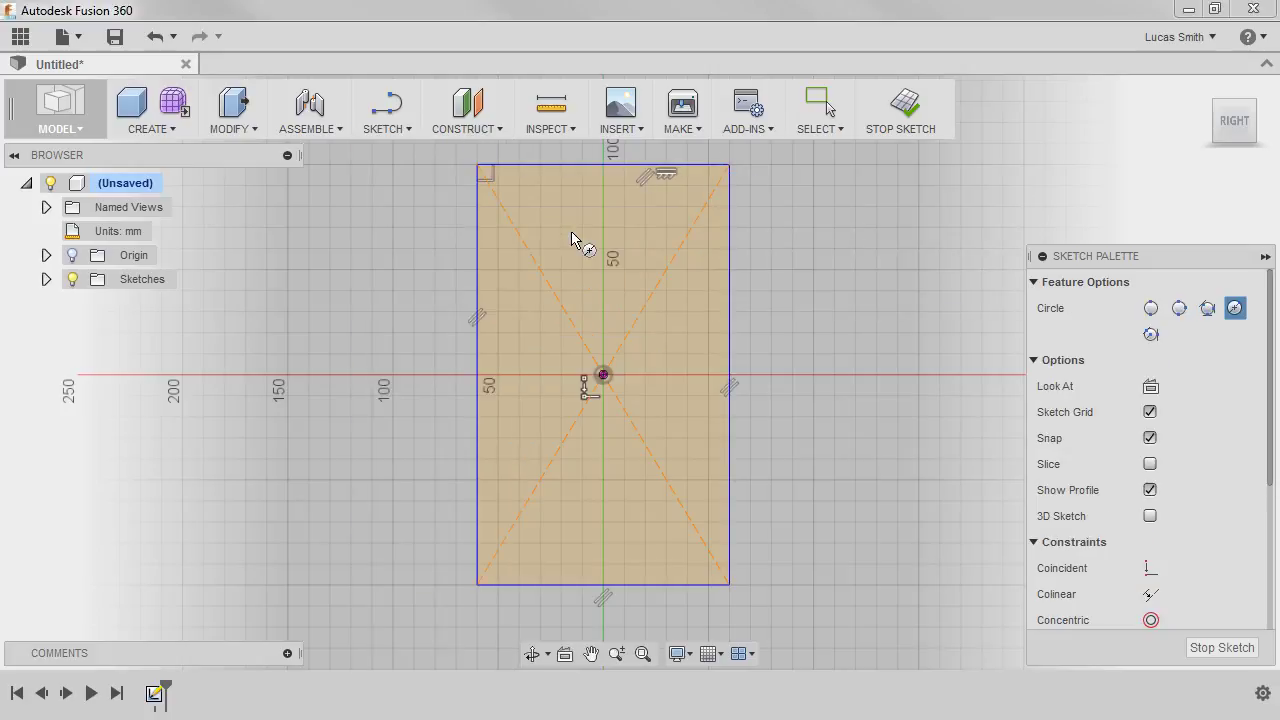
click(603, 375)
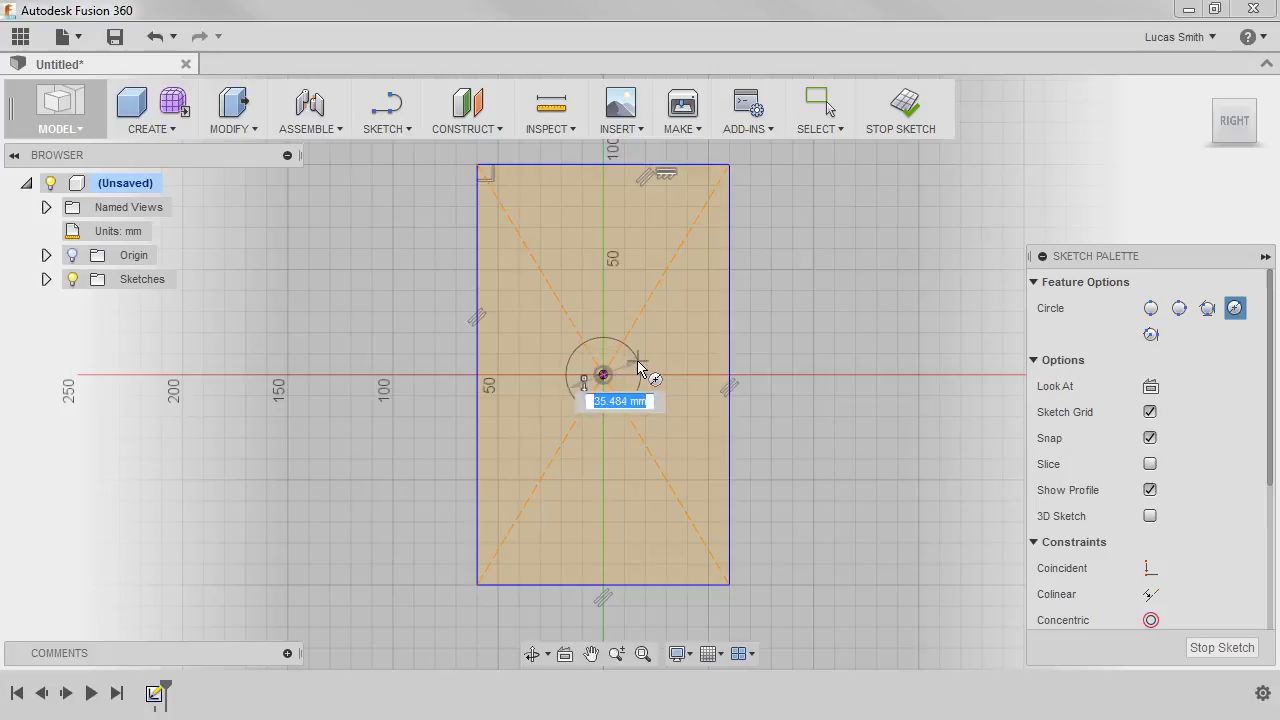
click(633, 370)
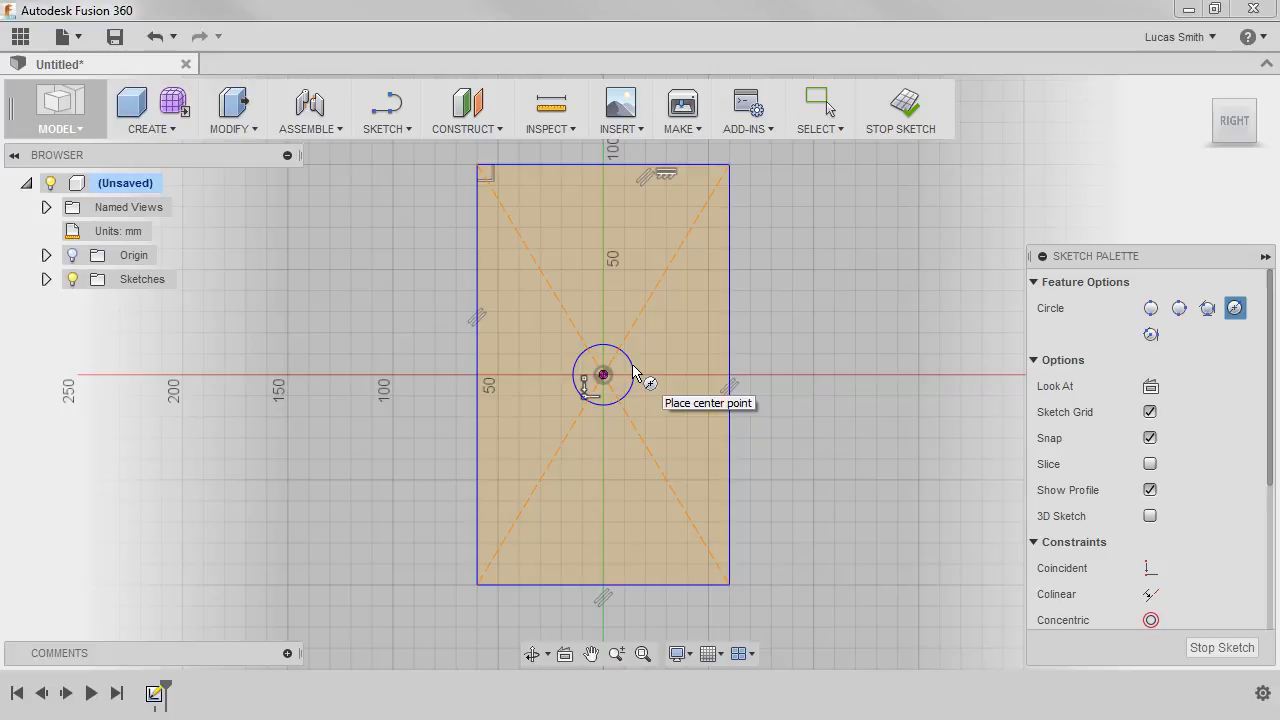
Step: Draw a horizontal line between the midpoints of the rectangle's two vertical sides and make it a construction line
click(388, 106)
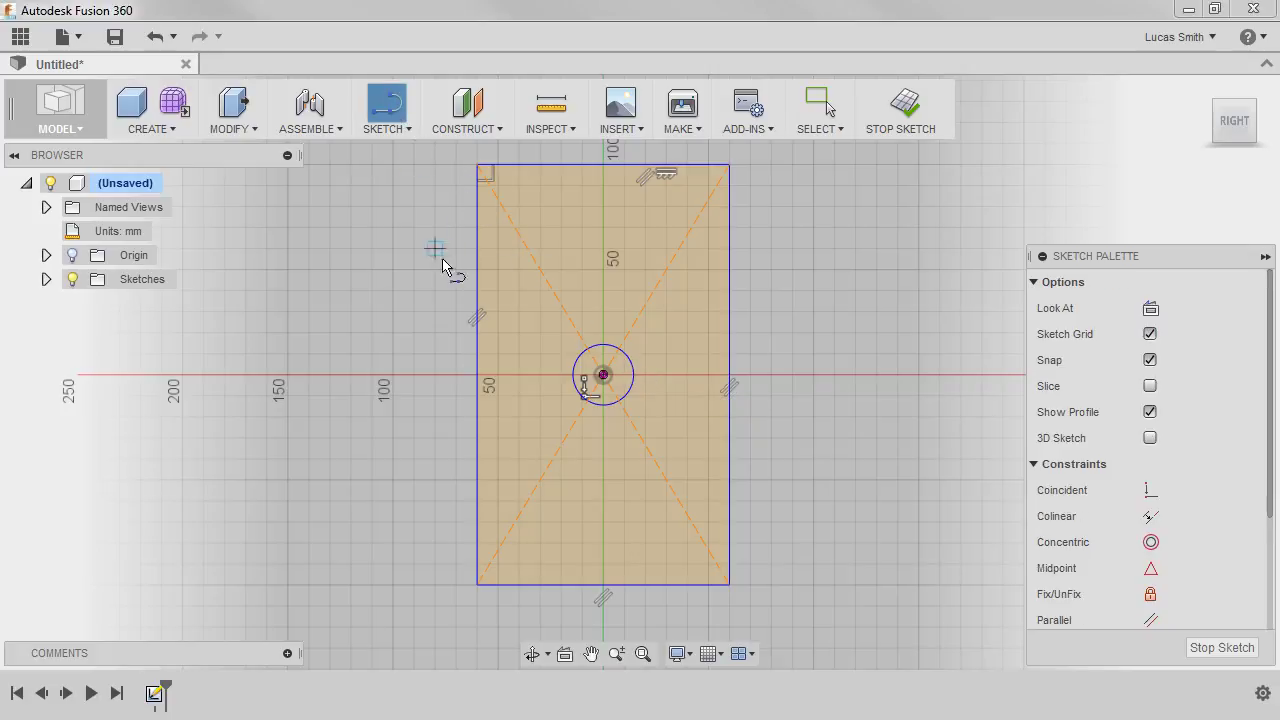
click(479, 375)
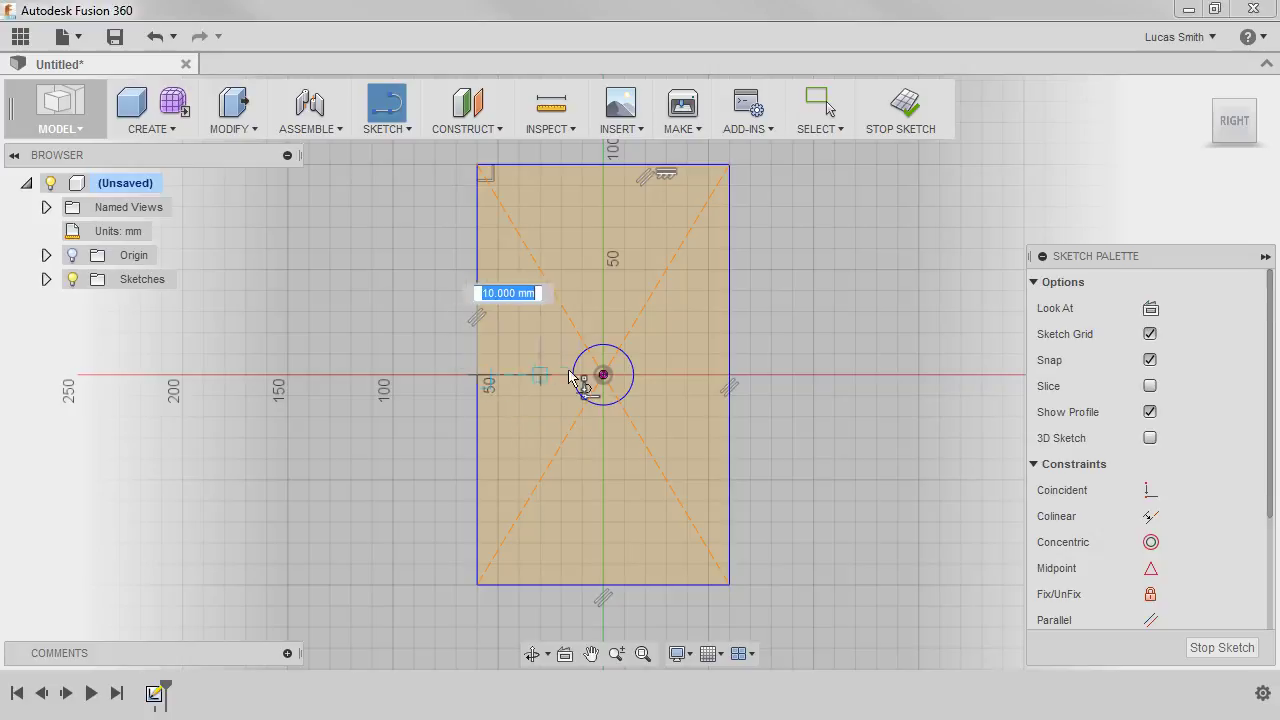
click(729, 375)
key(Escape)
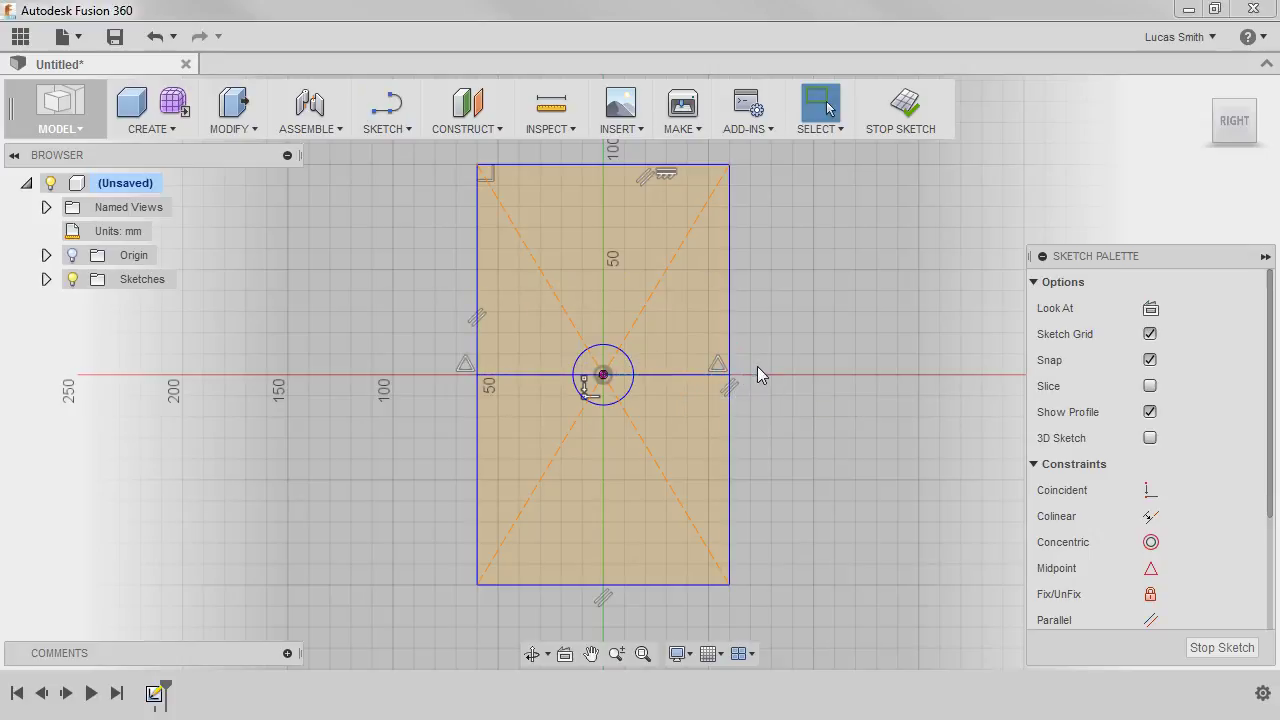
click(701, 376)
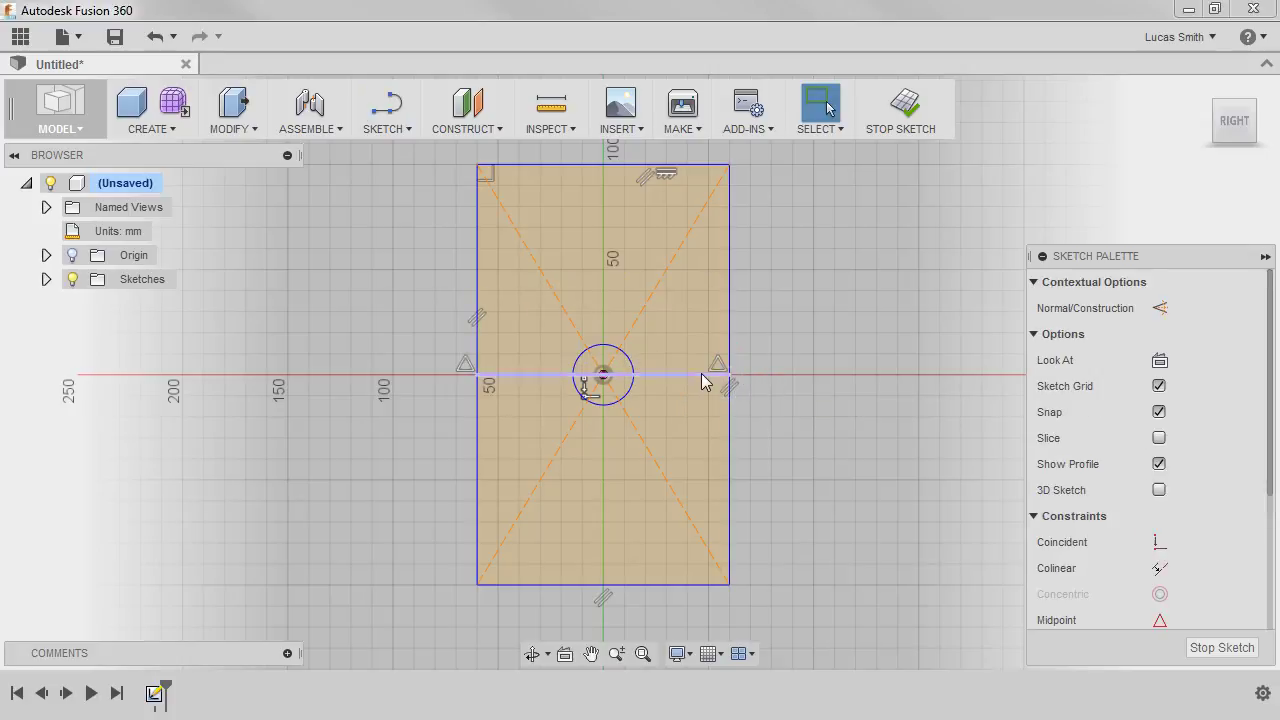
click(1159, 309)
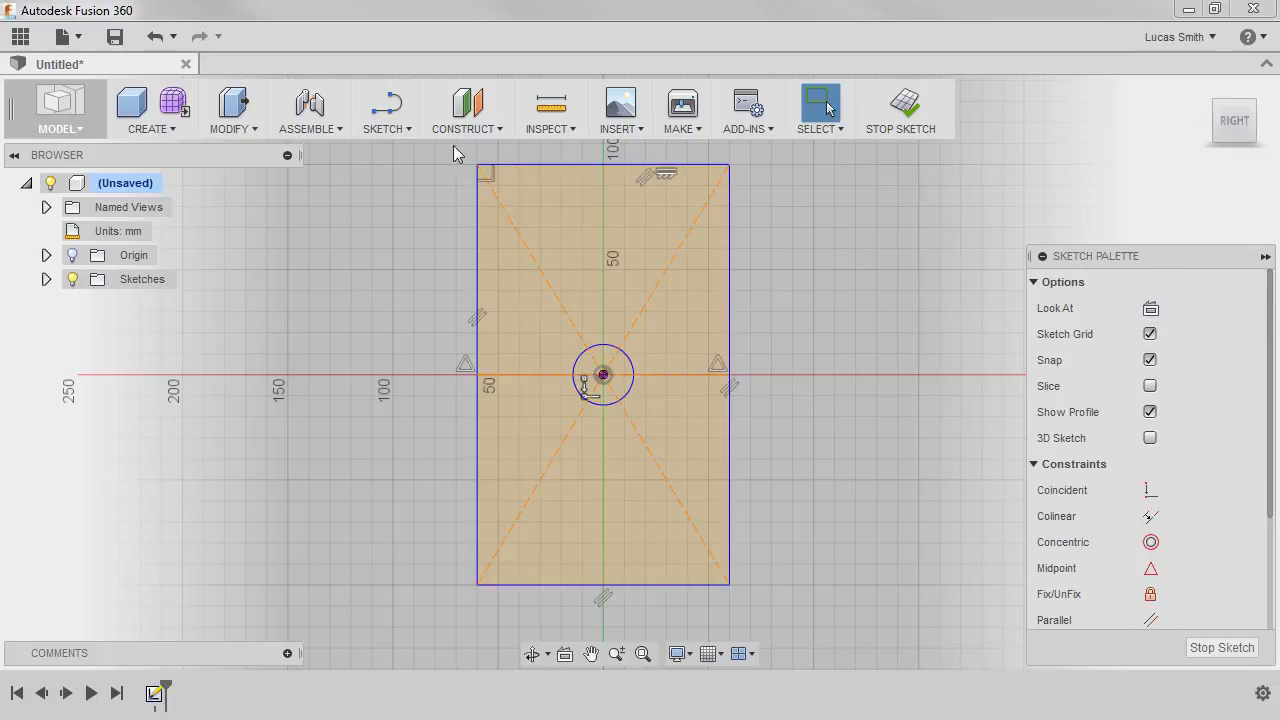
Step: Sketch a small, roughly square two-point rectangle between the circle and the large rectangle's upper edge
click(385, 126)
mouse_move(410, 199)
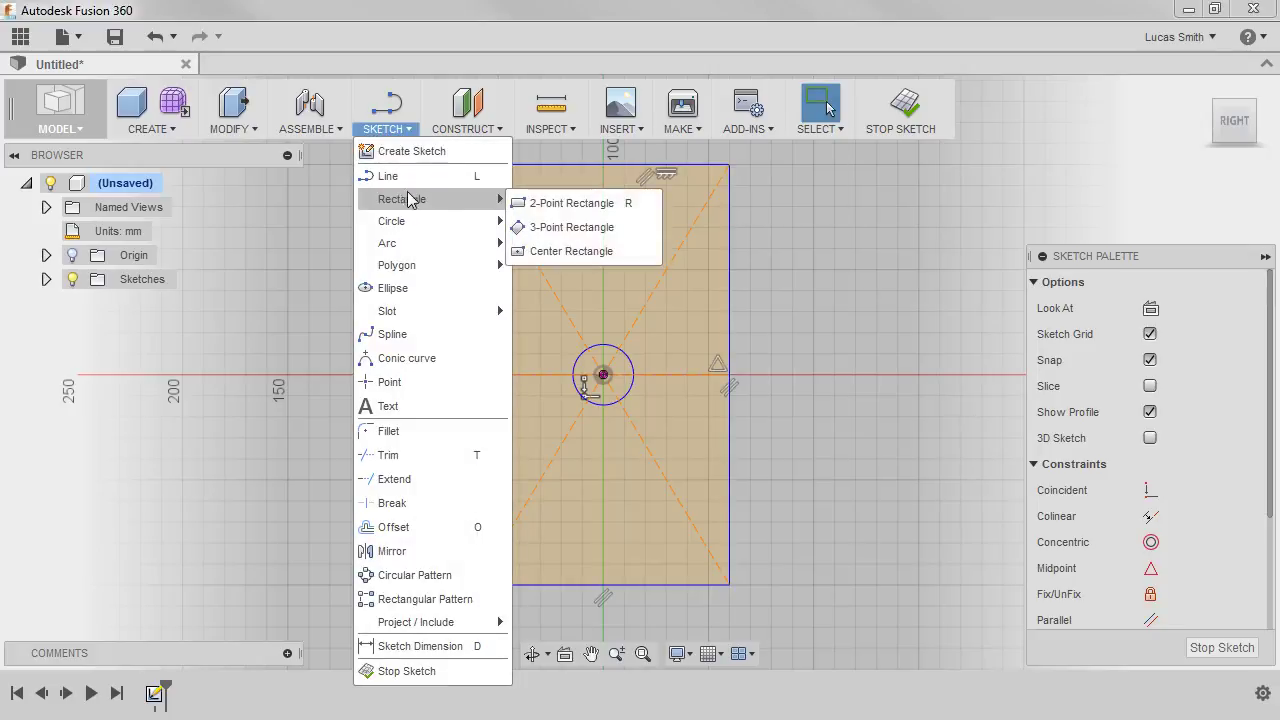
click(570, 203)
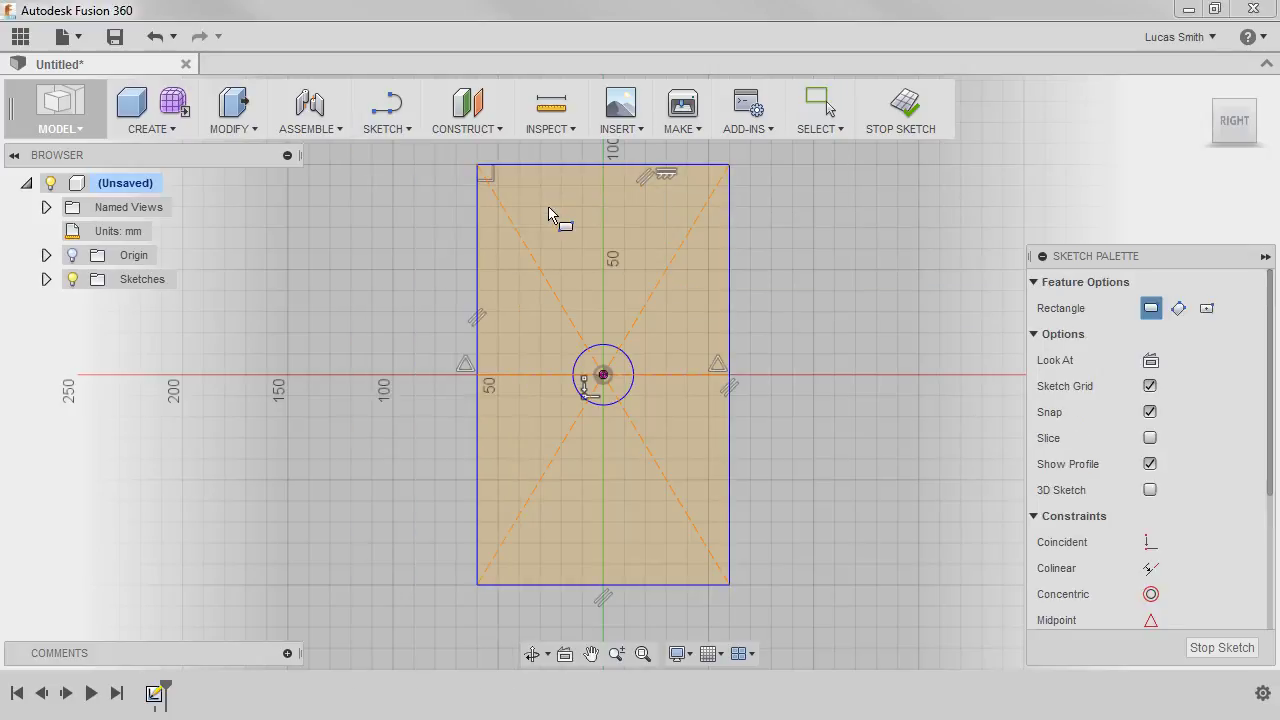
click(570, 302)
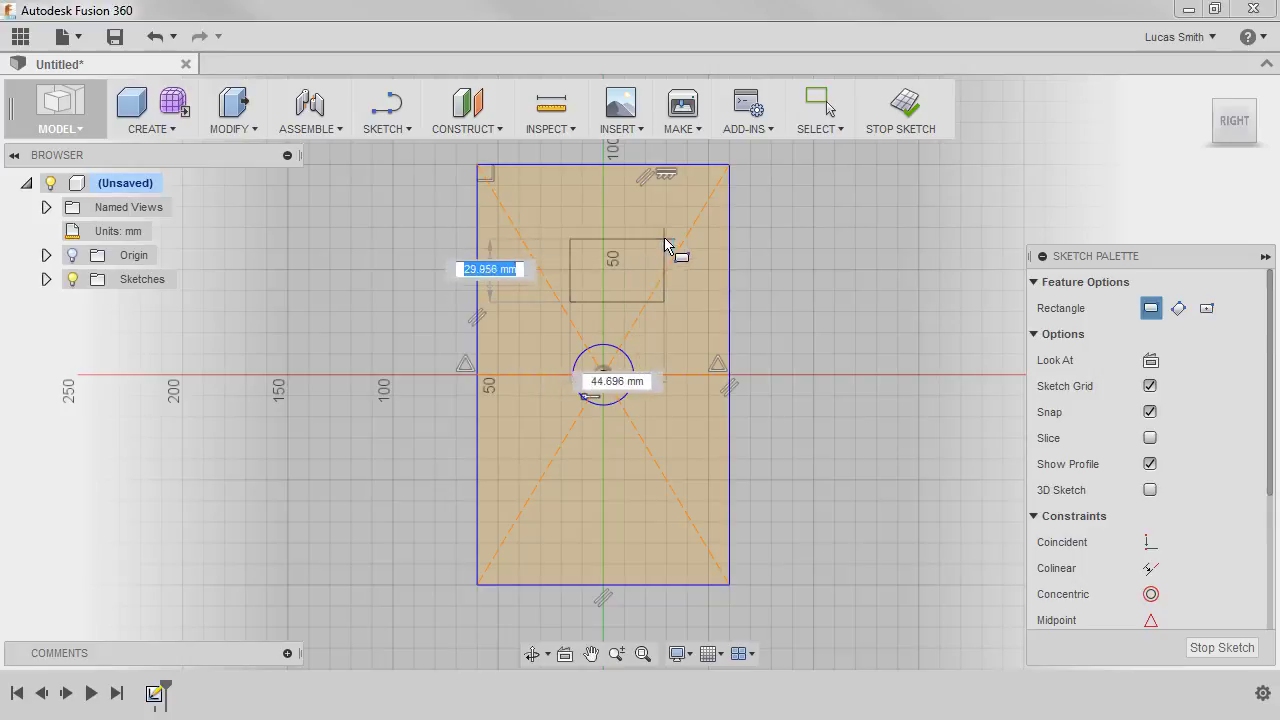
click(638, 229)
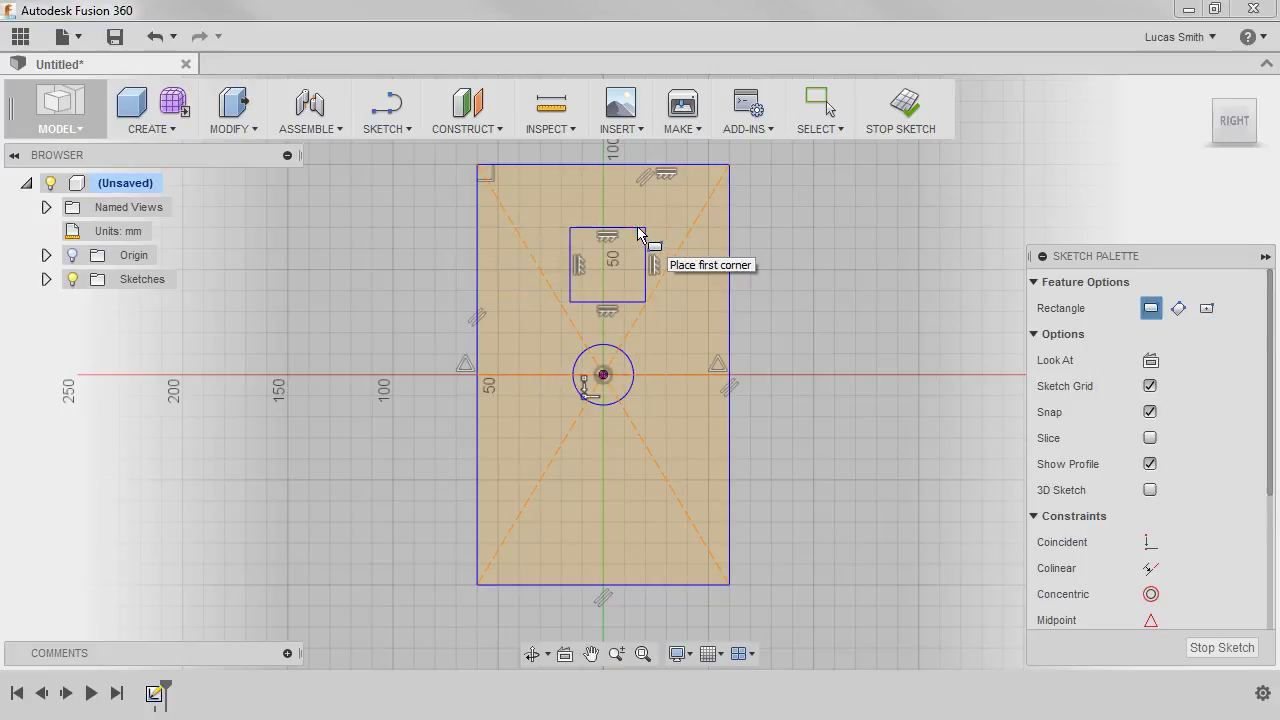
Step: Add outward-bulging three-point arcs to the right and left sides of the small rectangle, joining its upper and lower corners
click(396, 130)
mouse_move(440, 244)
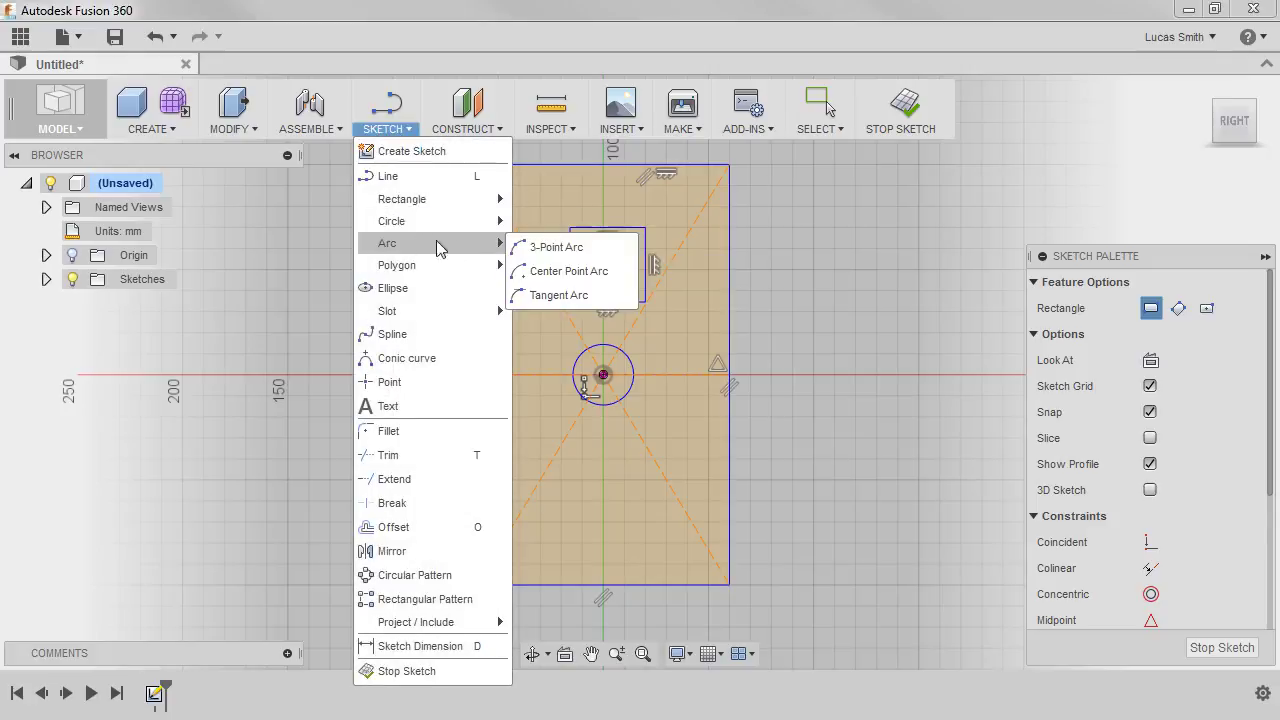
click(520, 170)
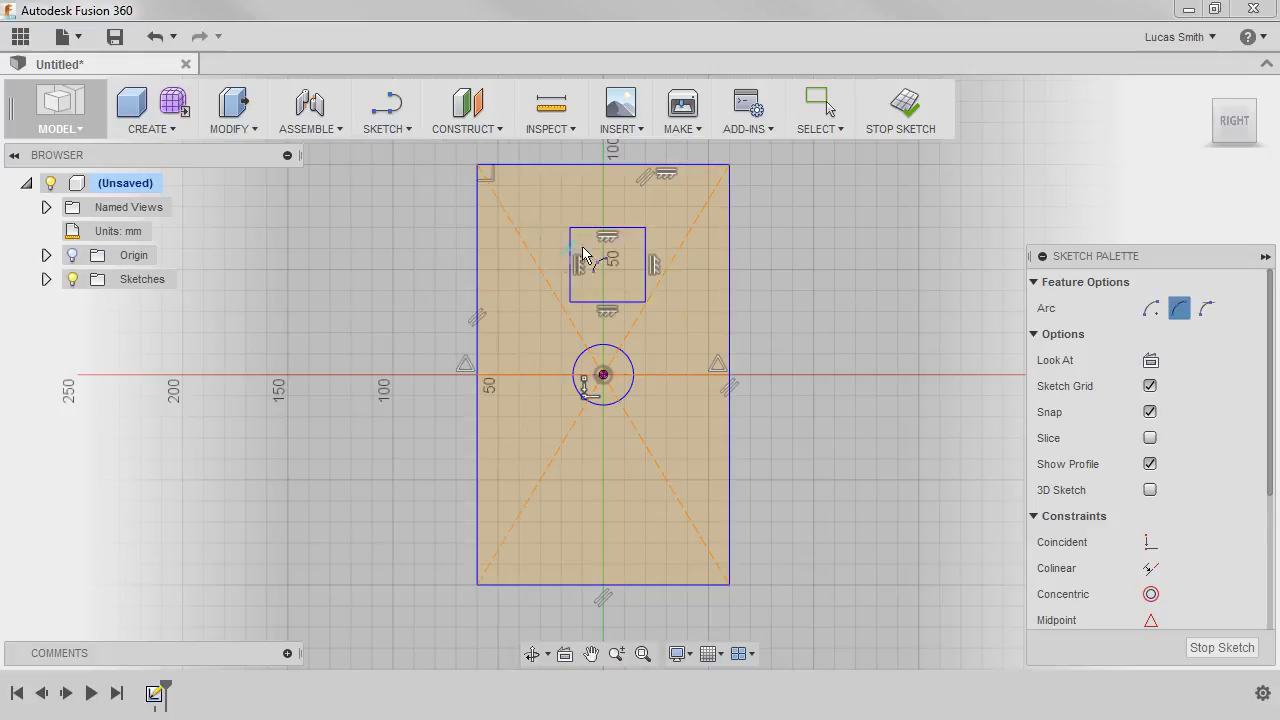
click(645, 228)
click(646, 303)
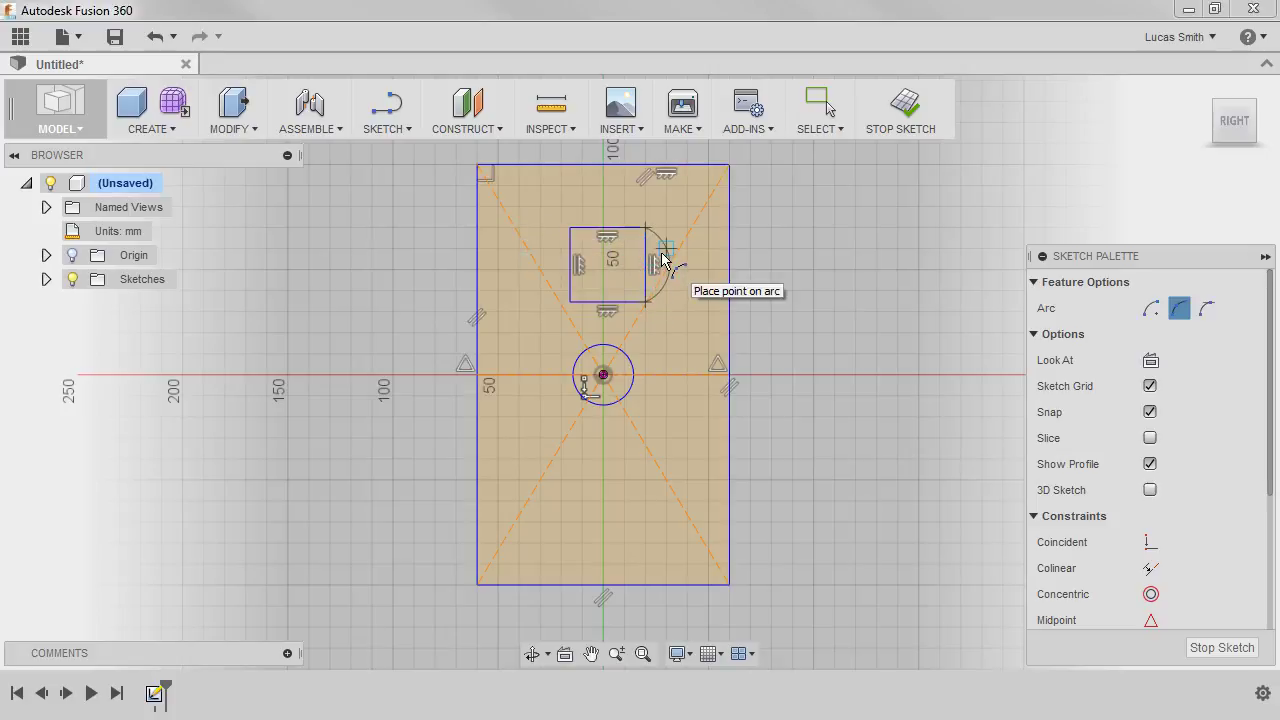
click(660, 262)
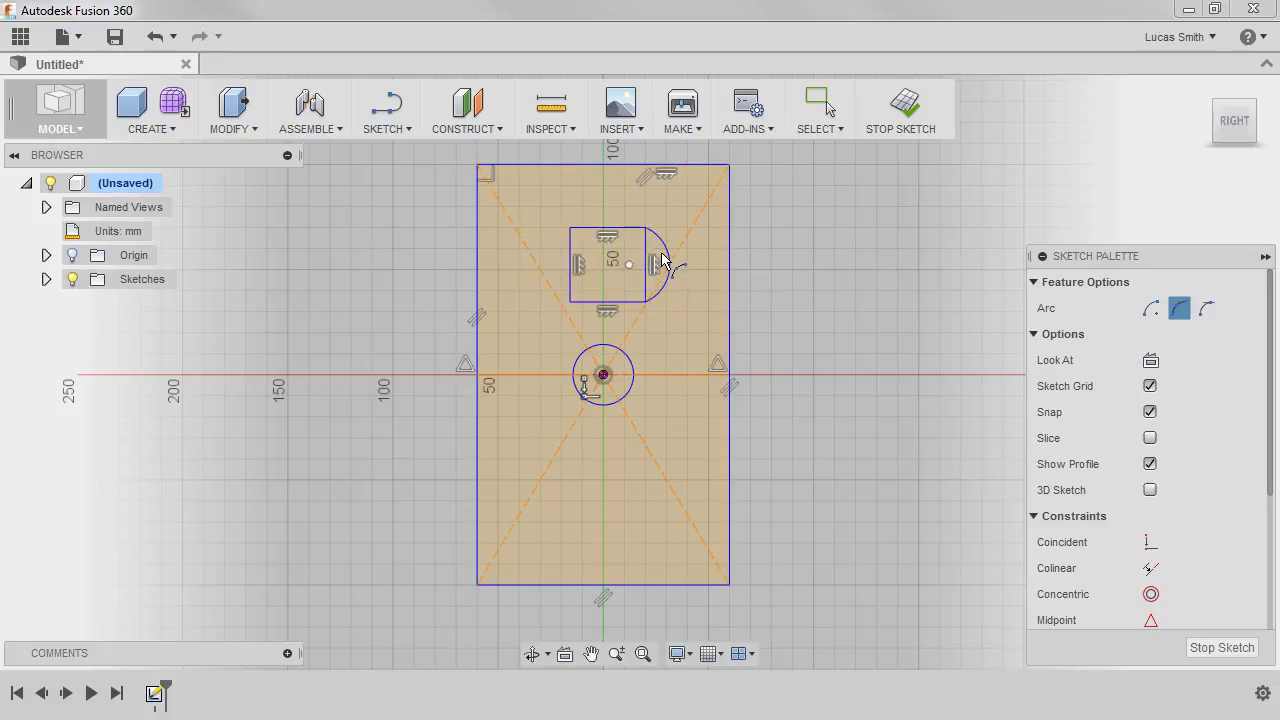
click(570, 228)
click(570, 303)
click(551, 258)
key(Escape)
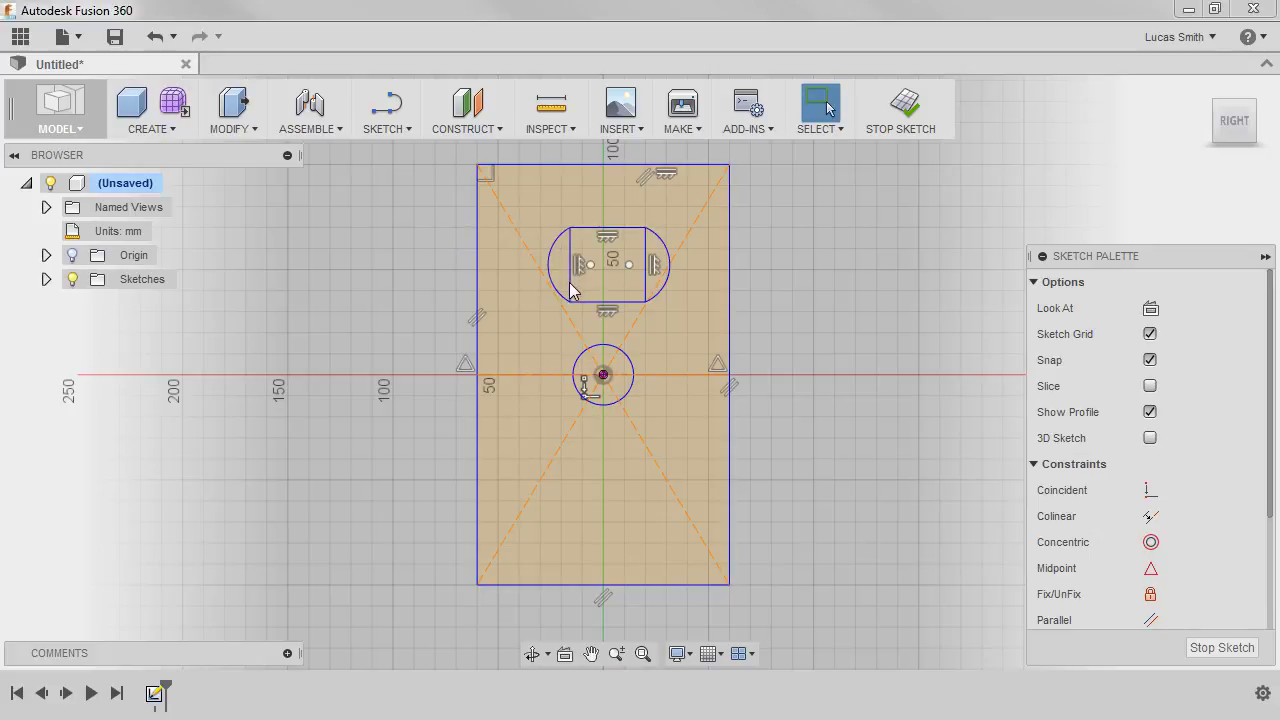
Step: Convert both vertical sides of the small rectangle to construction lines
scroll(570, 290, up, 5)
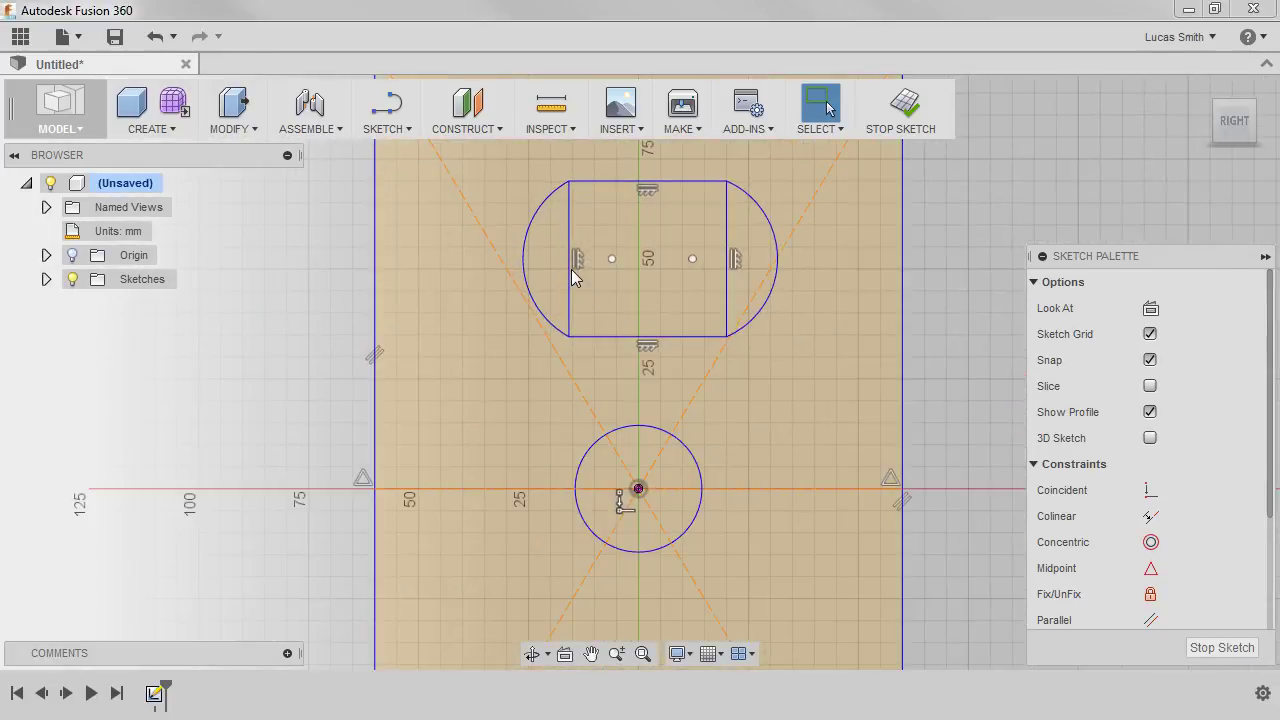
click(568, 298)
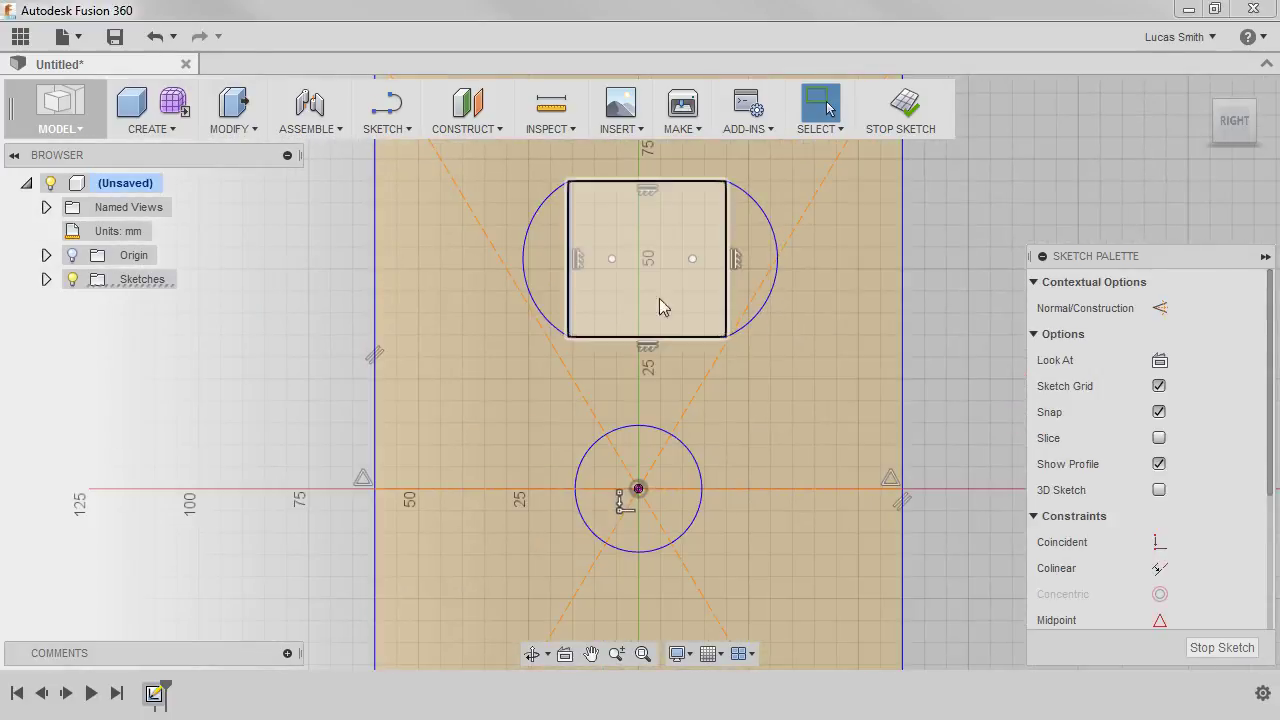
click(727, 301)
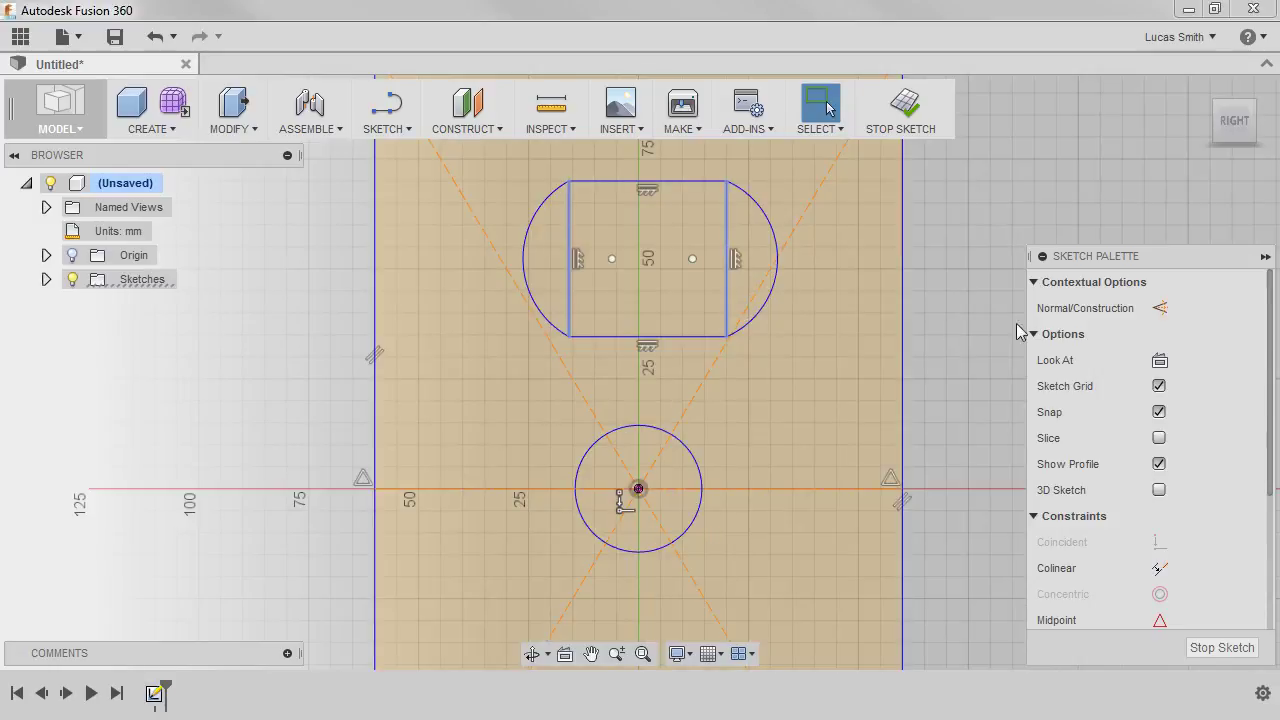
click(1160, 312)
Step: Mirror the two arcs and two horizontal edges of the rounded opening across the horizontal construction line
scroll(946, 365, down, 3)
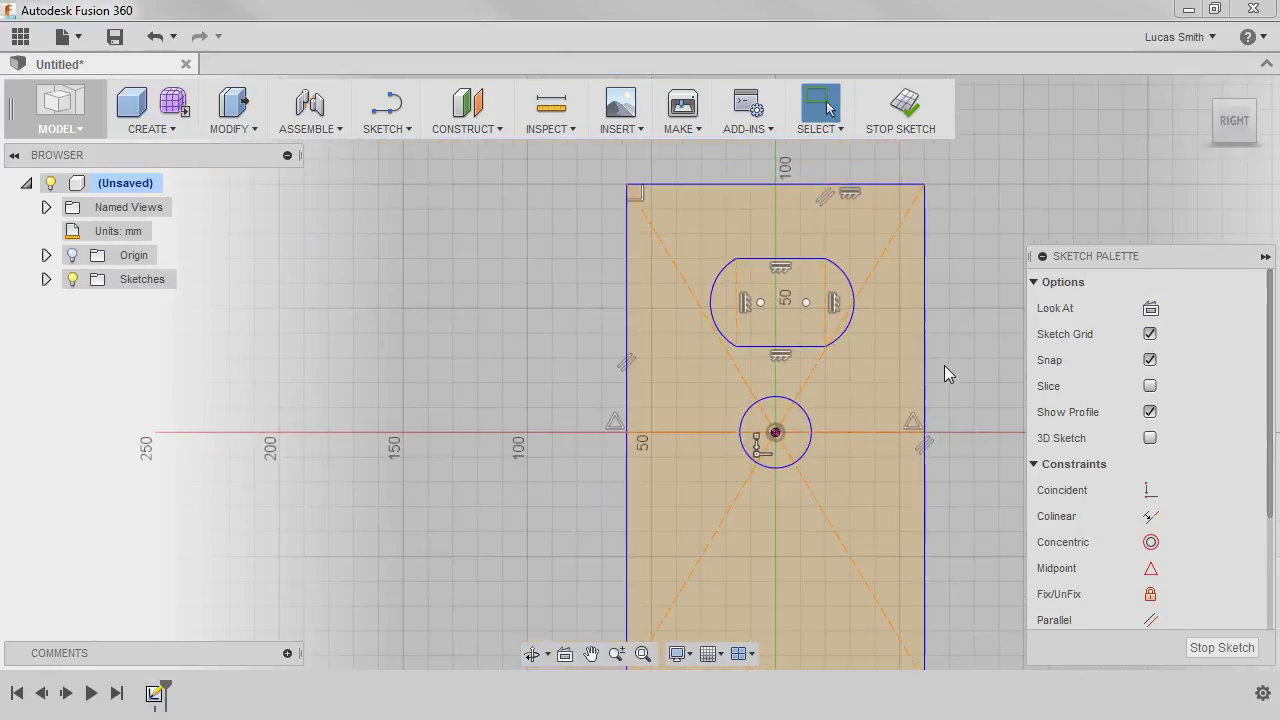
middle_drag(946, 365, 845, 337)
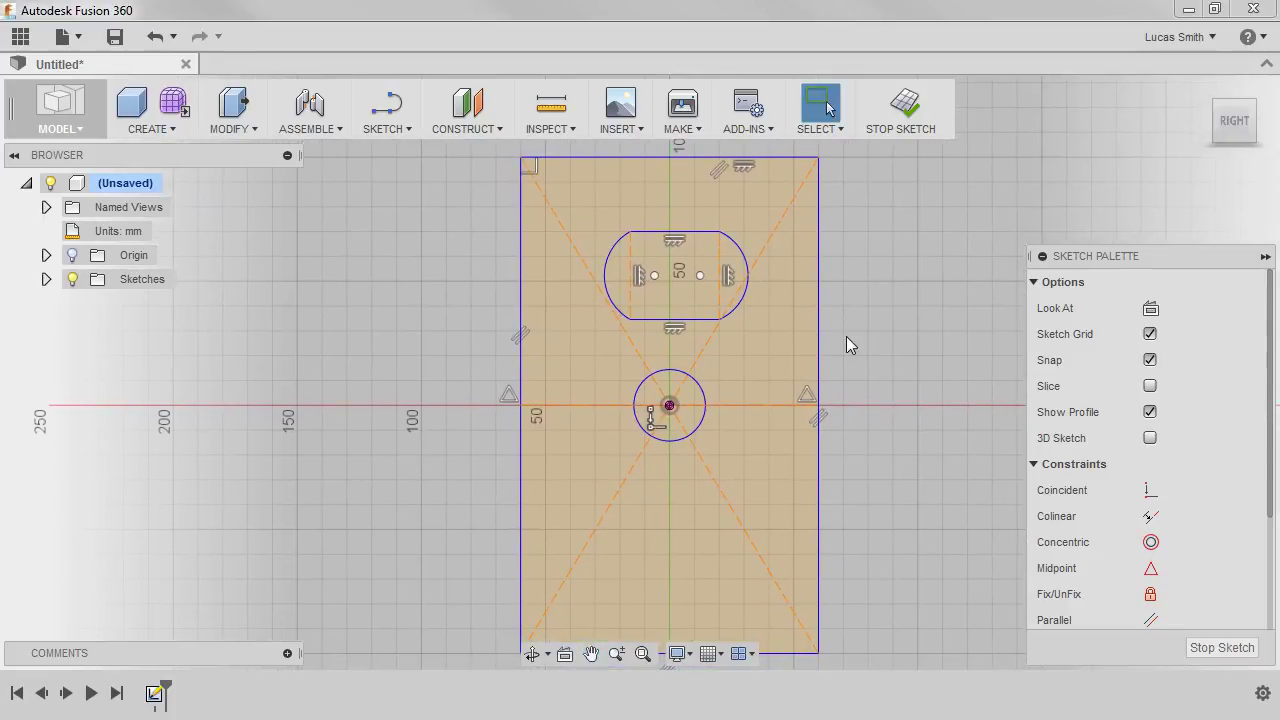
scroll(846, 336, down, 1)
click(409, 133)
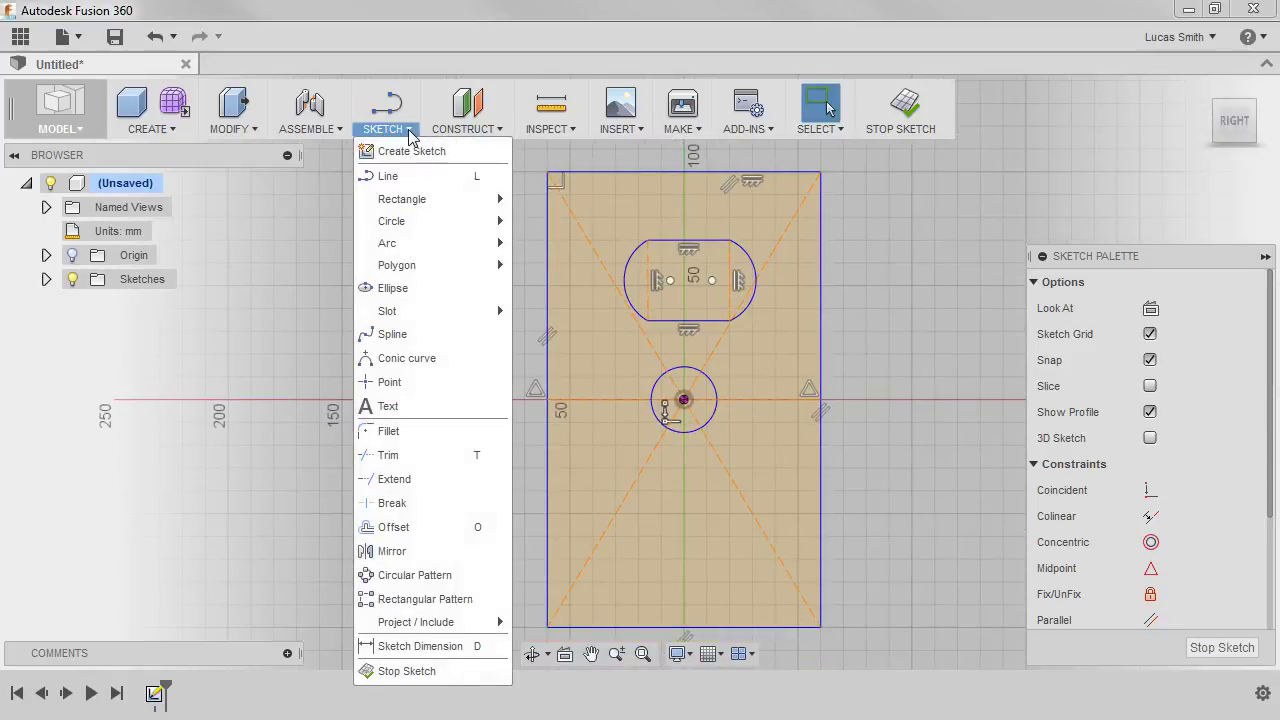
click(420, 551)
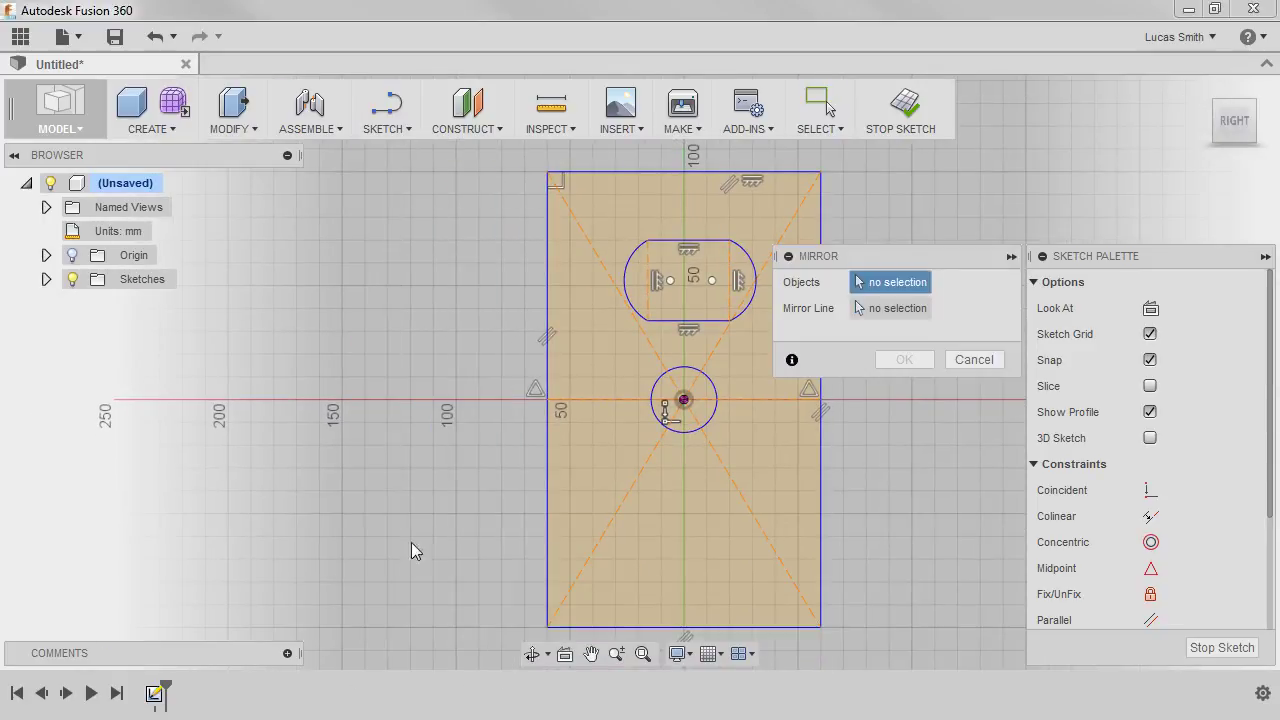
middle_drag(586, 386, 503, 394)
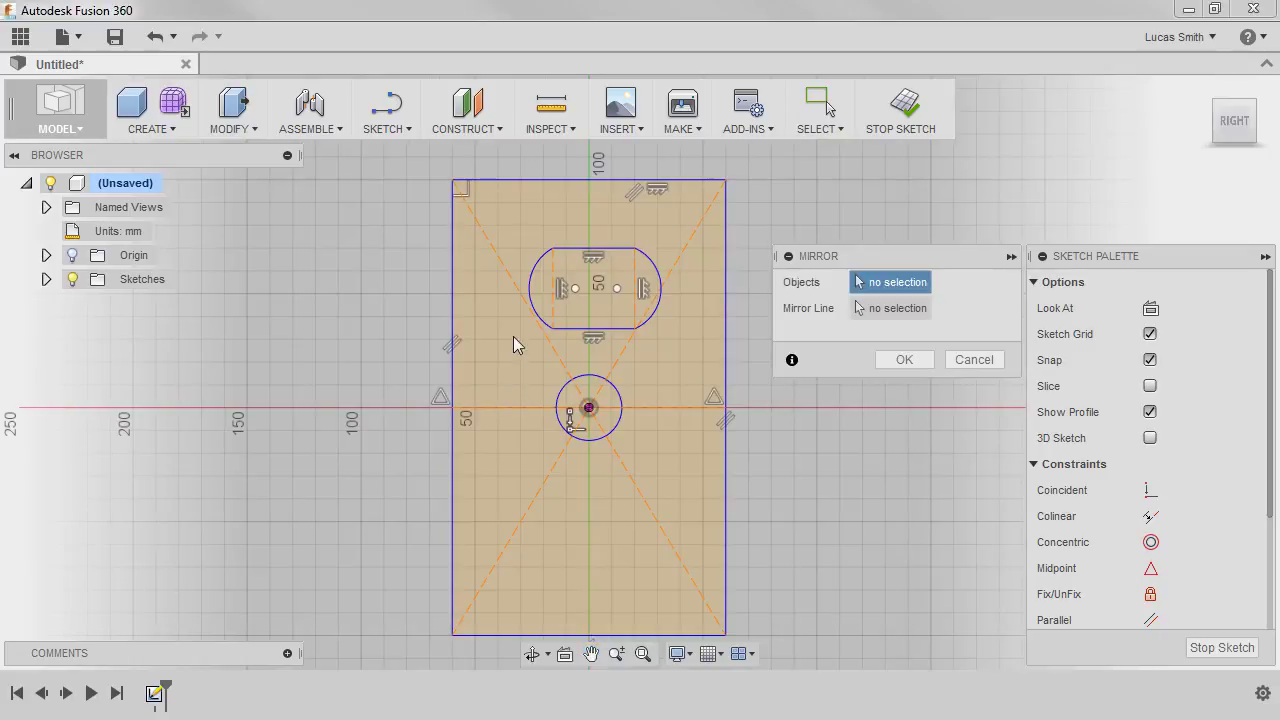
click(530, 298)
click(600, 249)
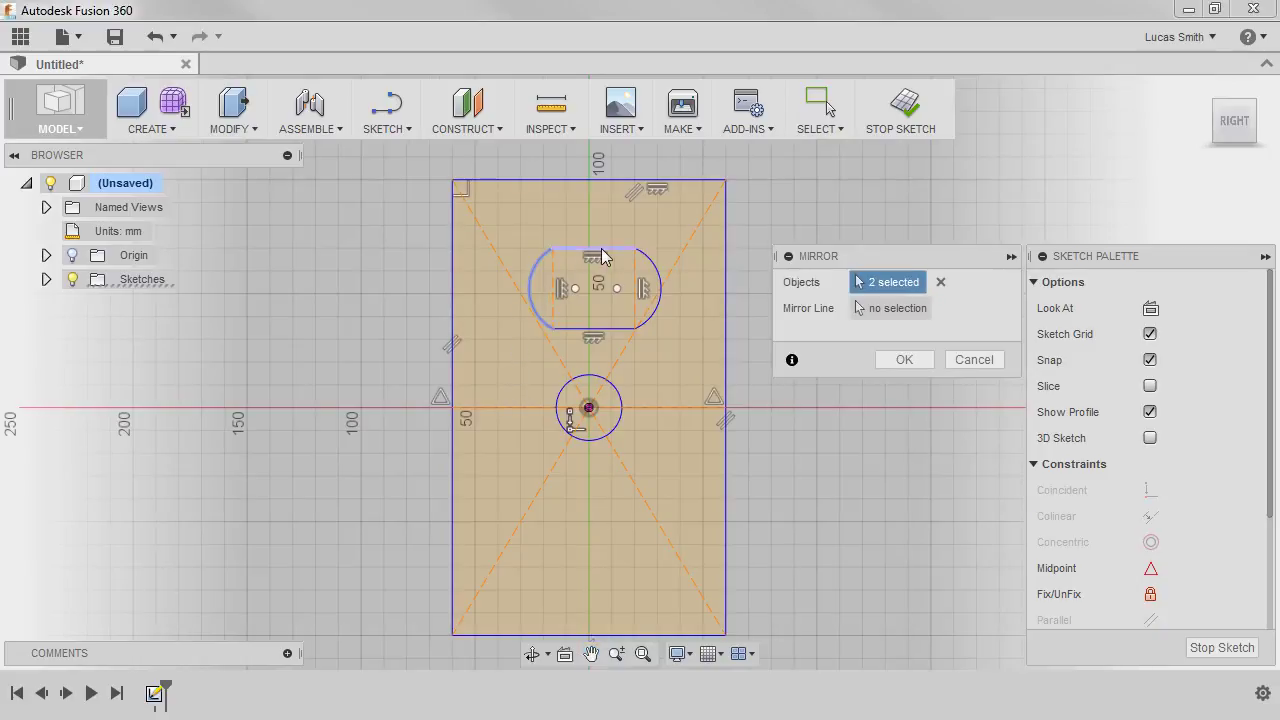
click(653, 263)
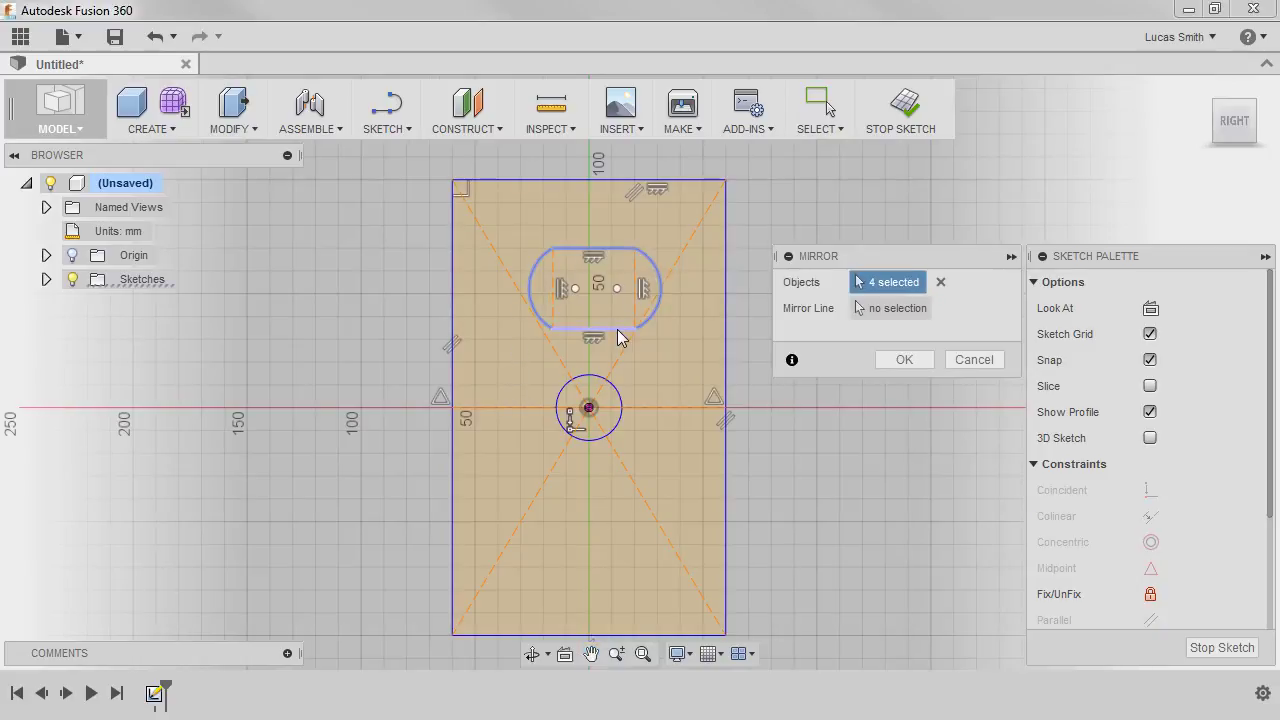
click(618, 336)
click(885, 309)
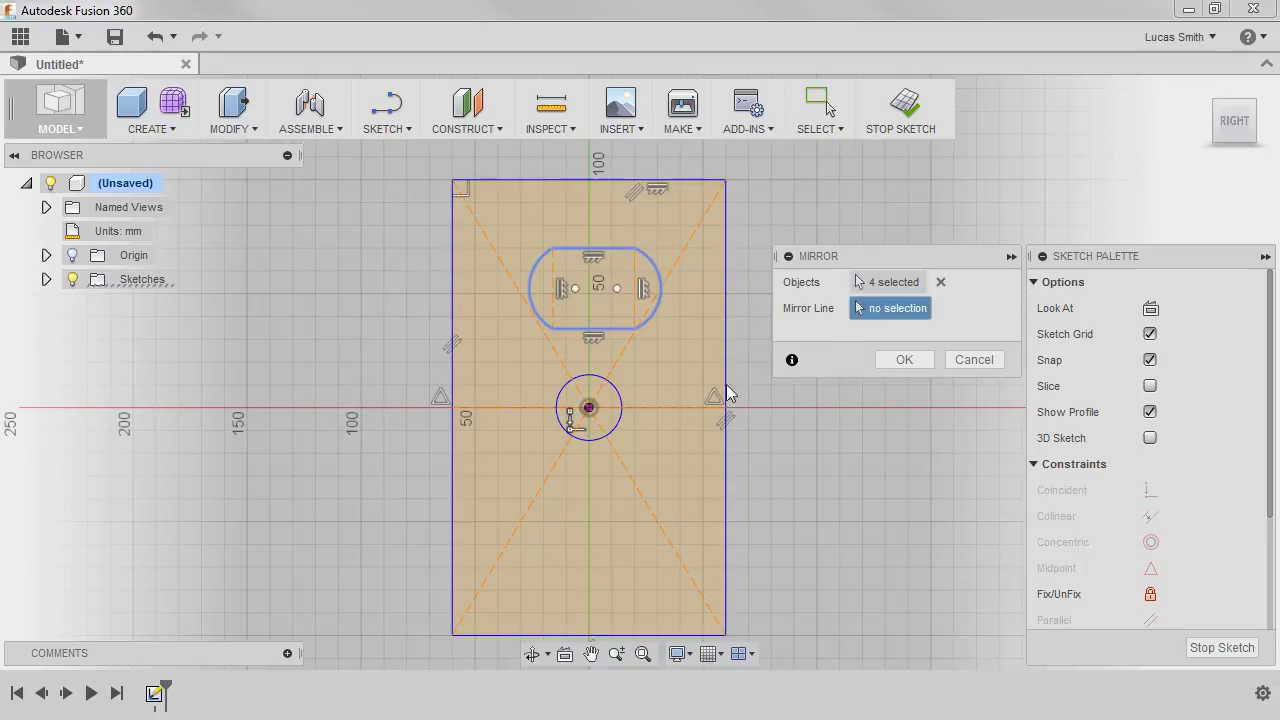
click(677, 406)
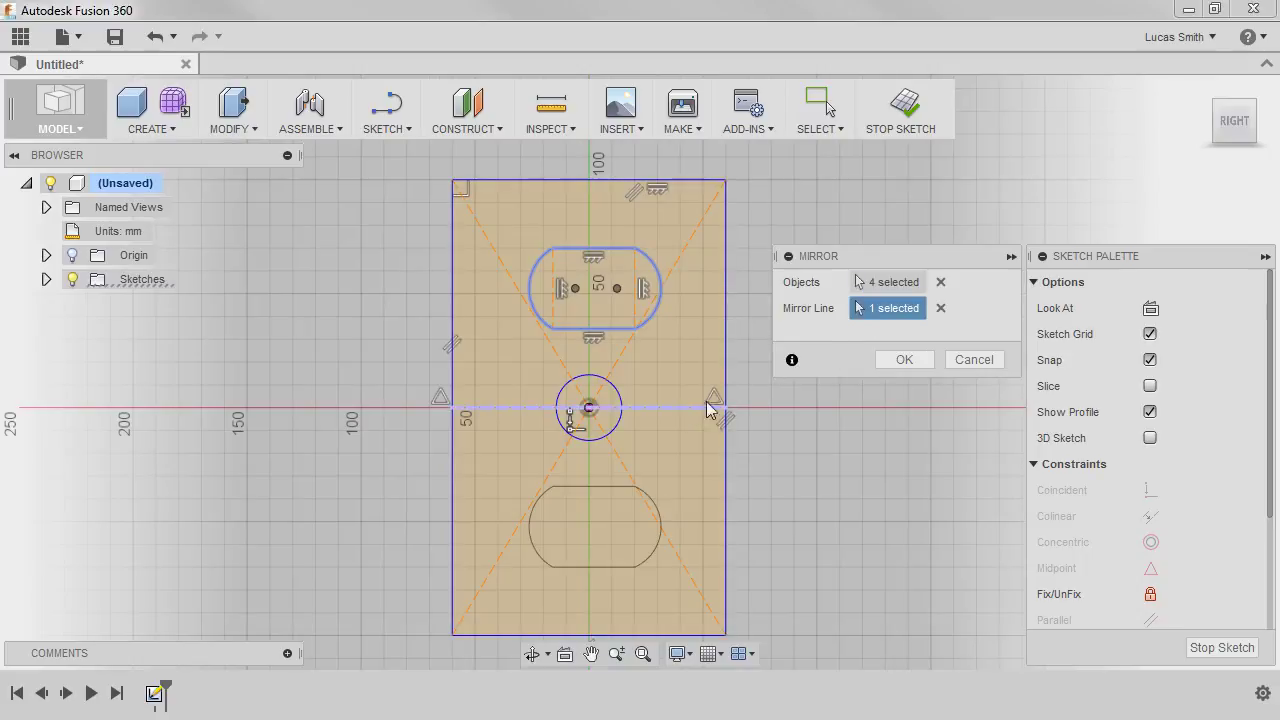
click(892, 361)
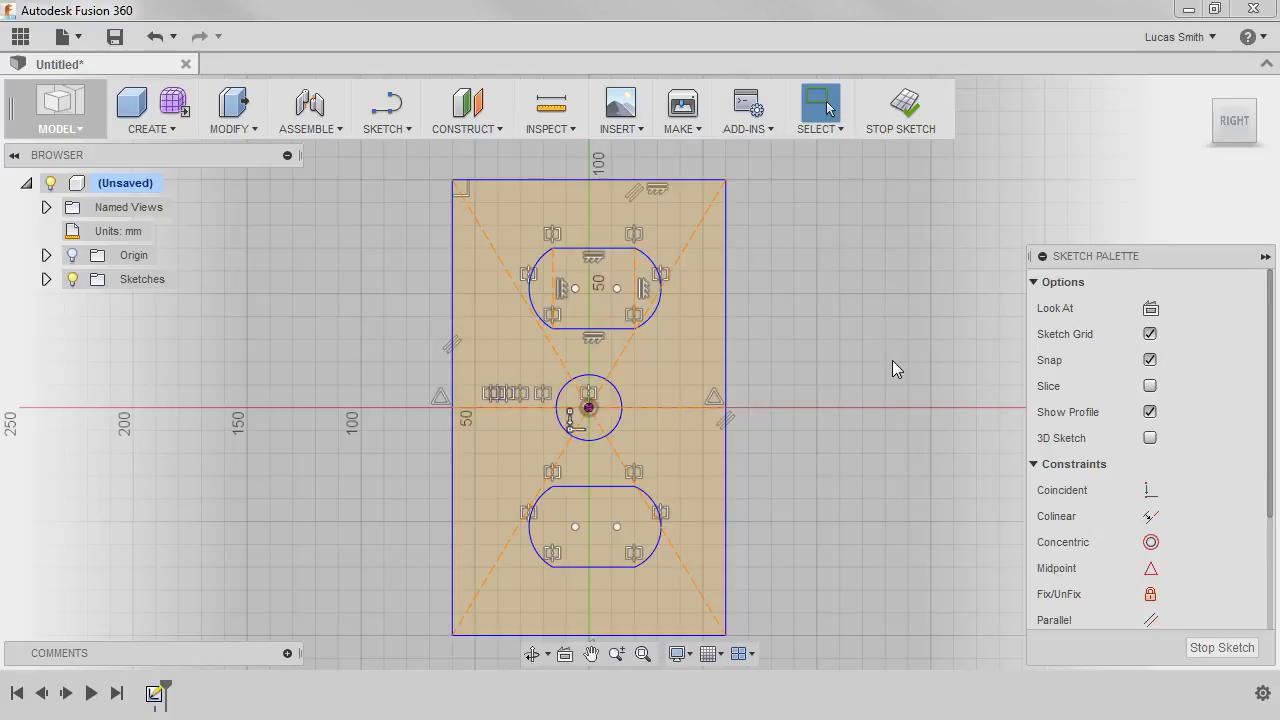
Step: Apply a concentric constraint between the right and left arcs of the upper rounded opening
scroll(600, 299, up, 5)
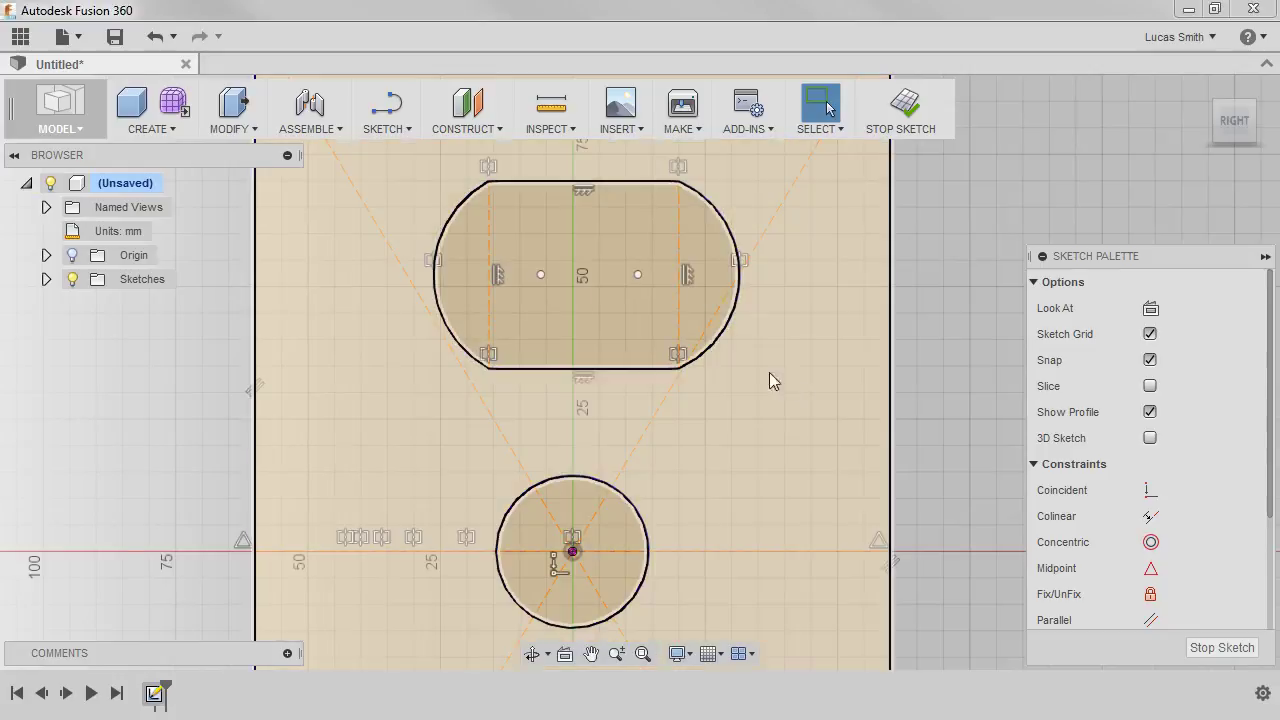
click(1151, 542)
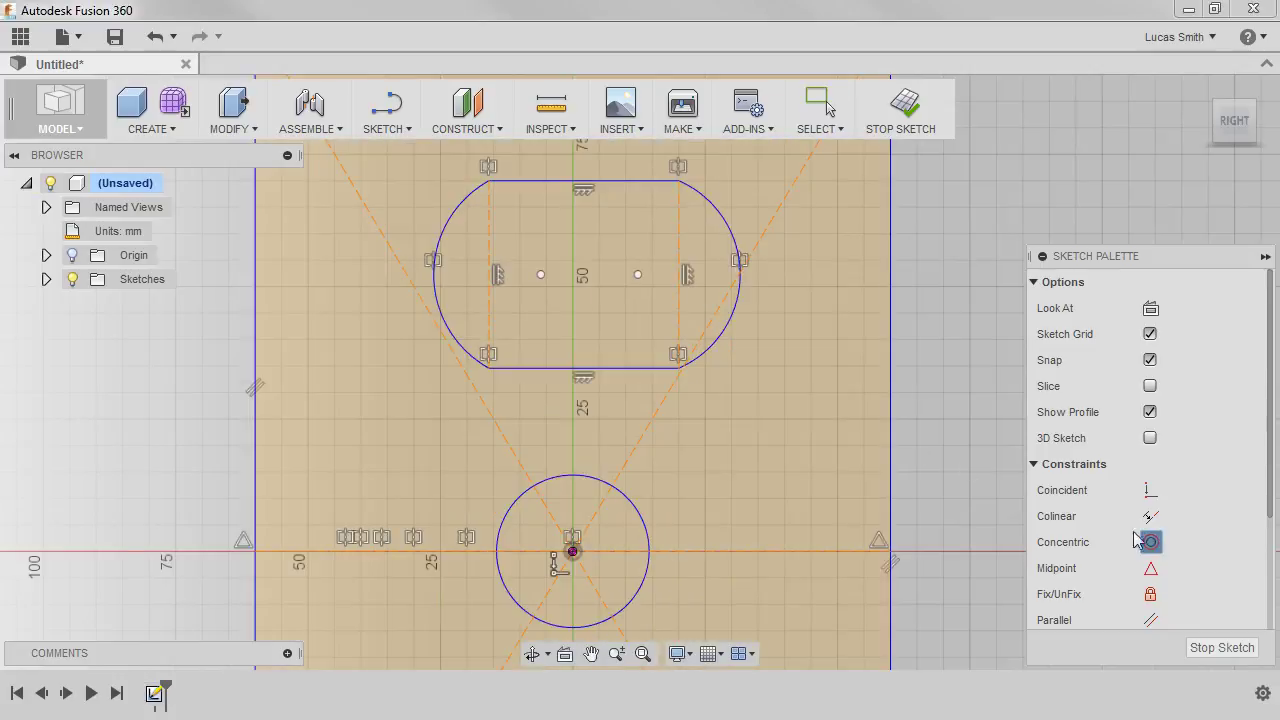
click(739, 245)
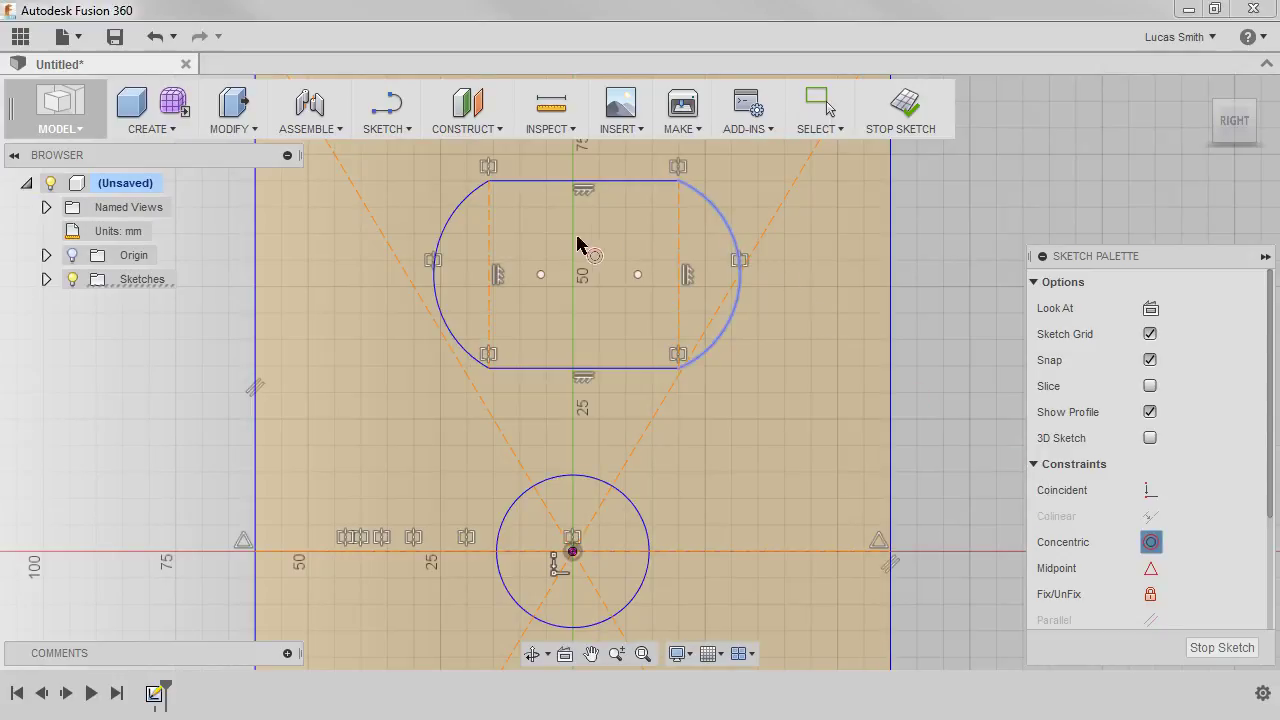
click(446, 236)
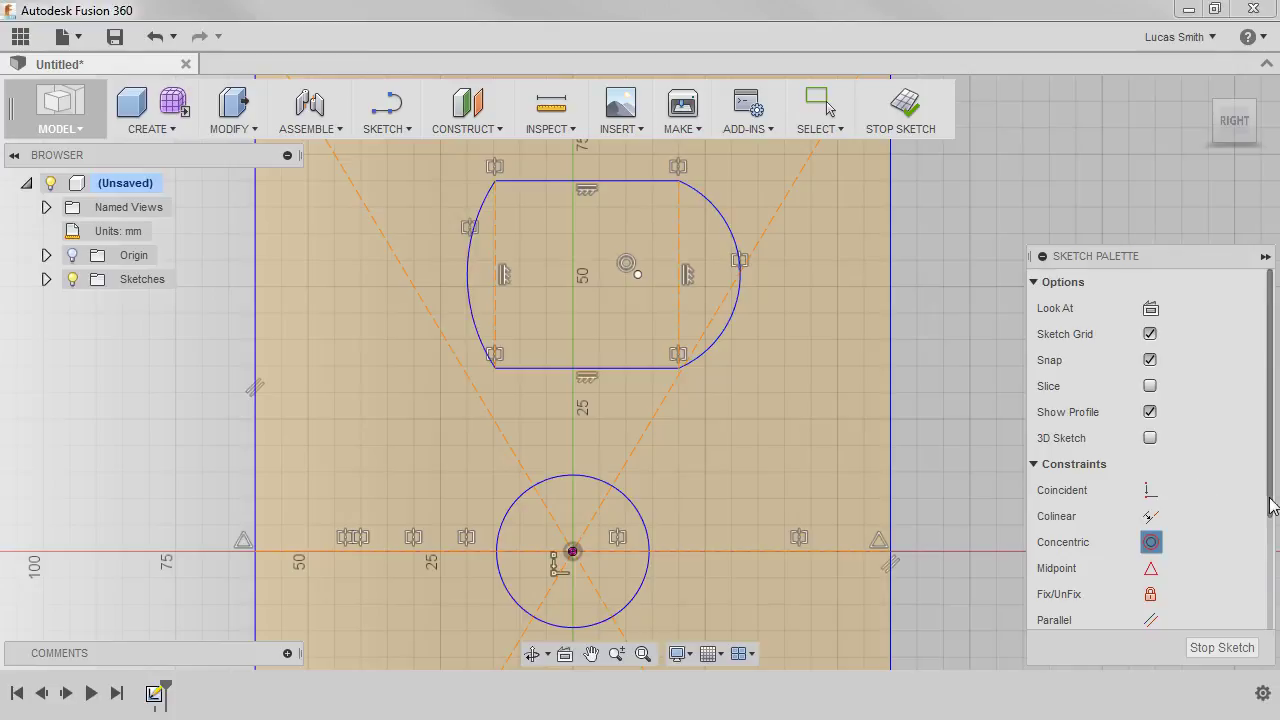
Step: Constrain the shared arc center of the upper opening to lie vertically in line with the sketch origin
drag(1267, 505, 1263, 600)
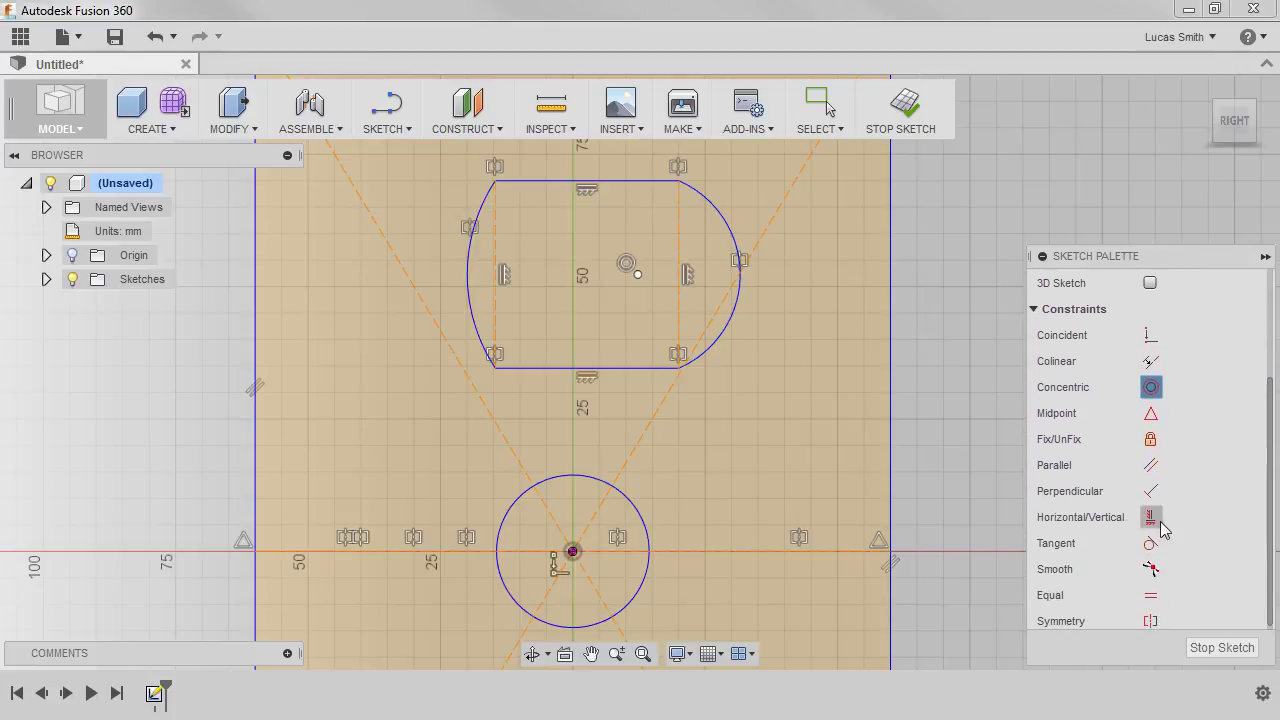
click(1153, 520)
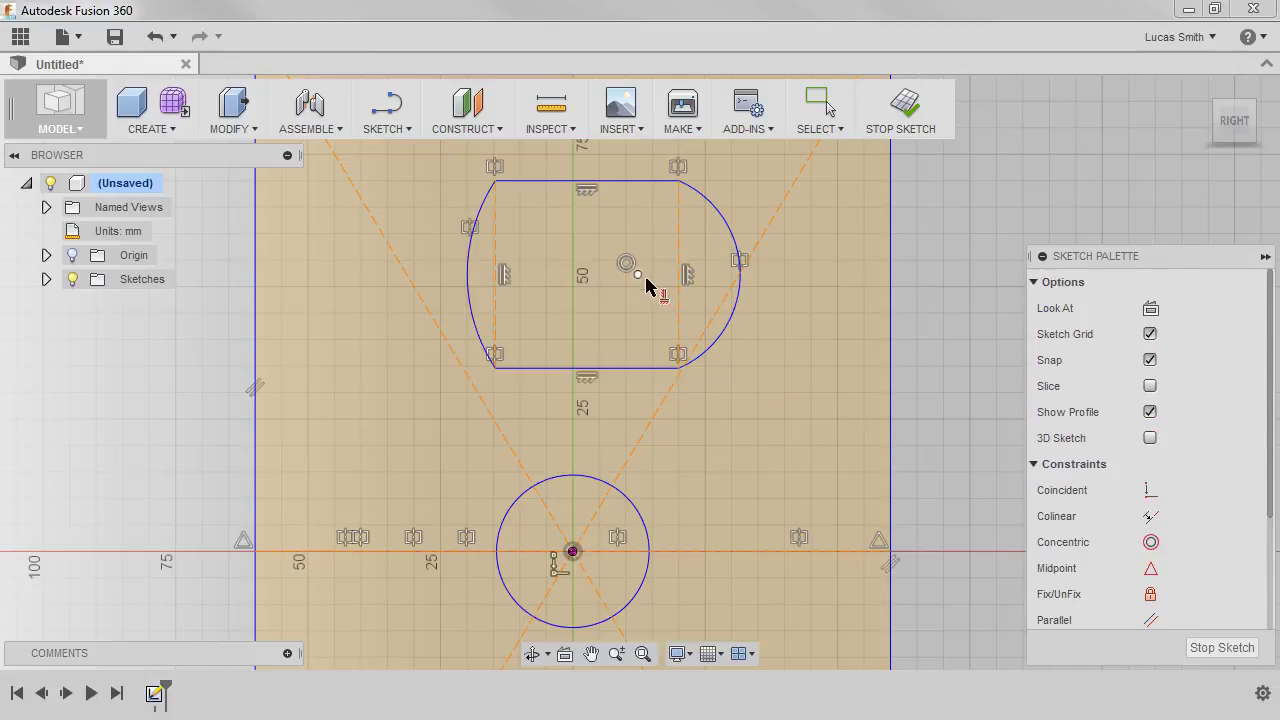
click(639, 274)
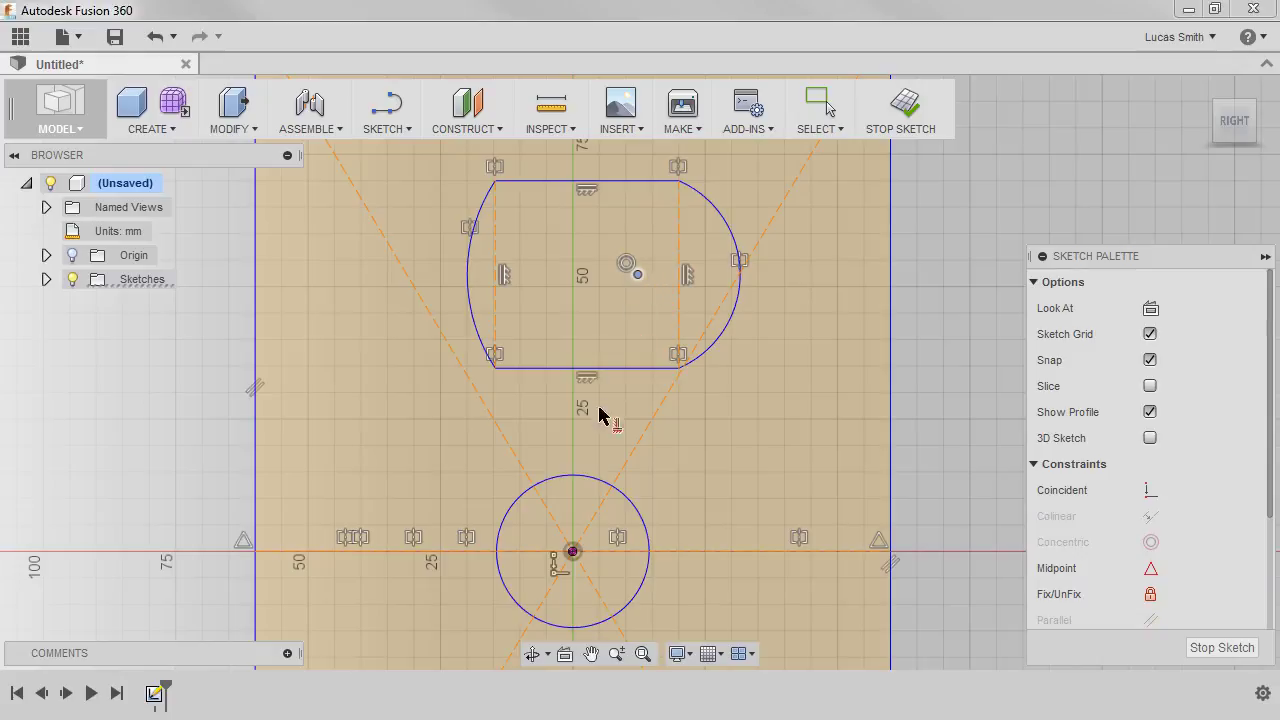
click(574, 556)
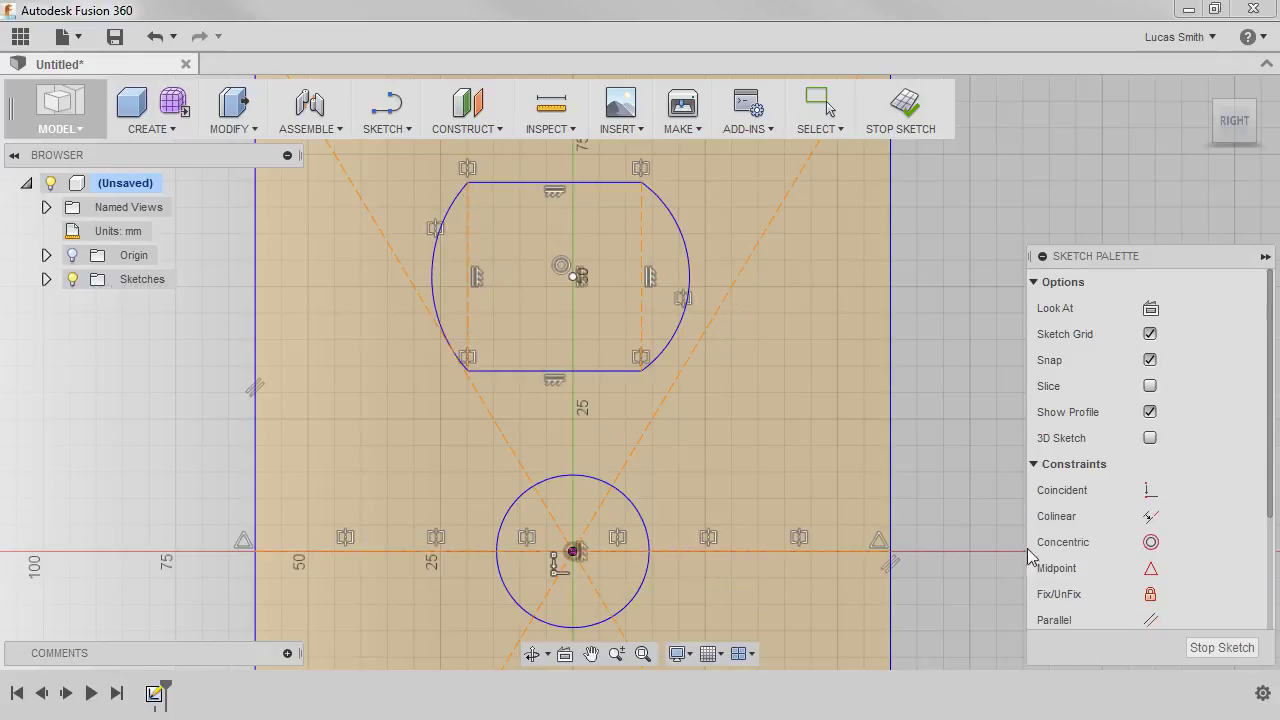
Step: Apply an equal constraint to the right and left arcs of the upper opening
drag(1271, 486, 1238, 630)
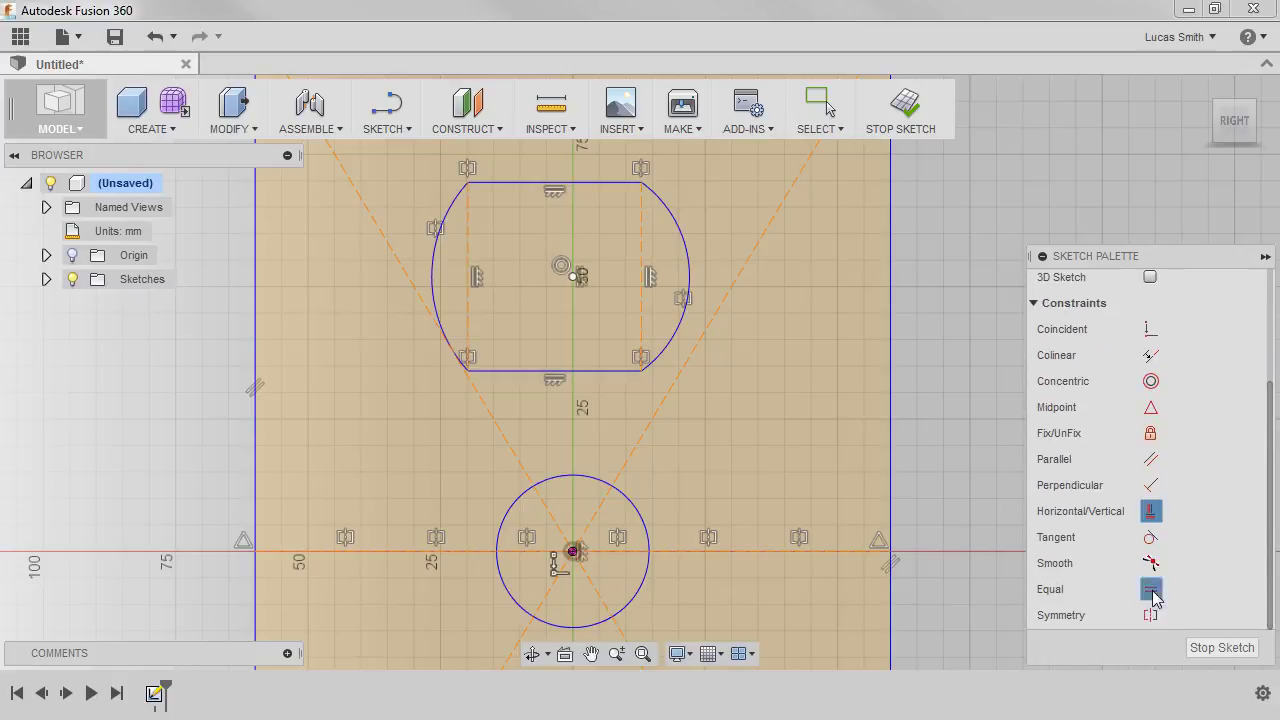
scroll(1150, 590, up, 3)
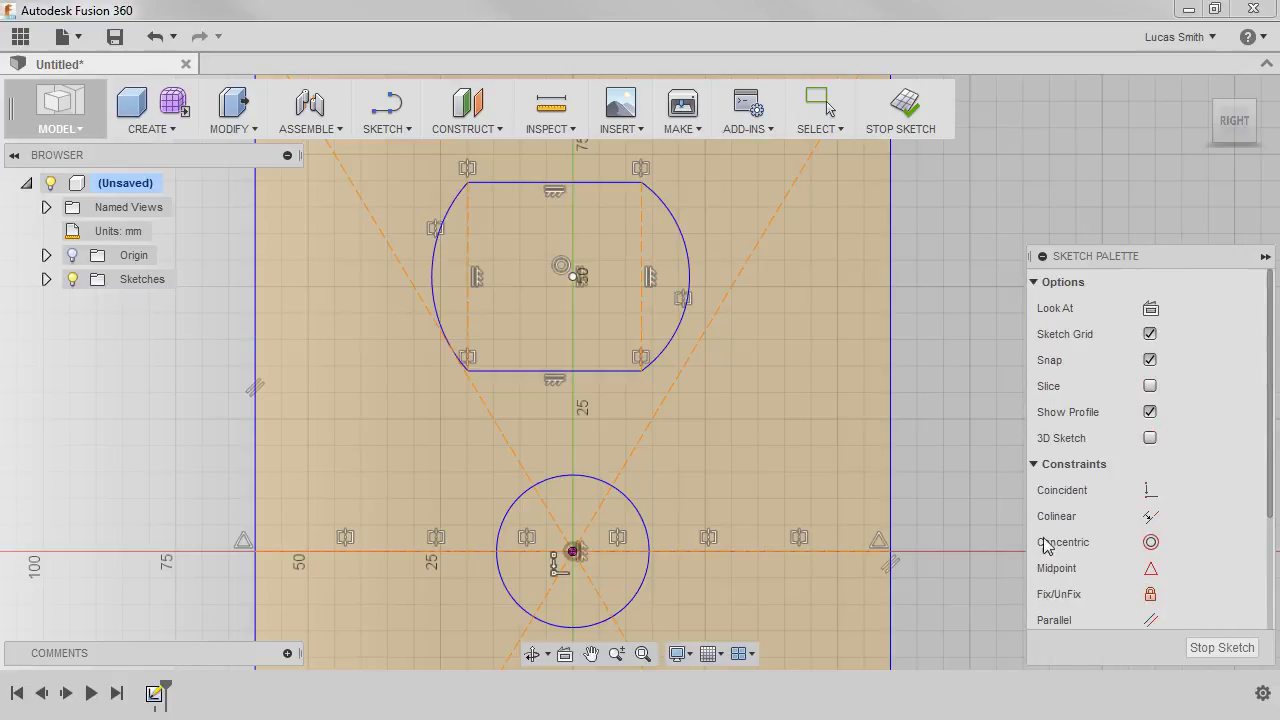
click(682, 240)
click(432, 250)
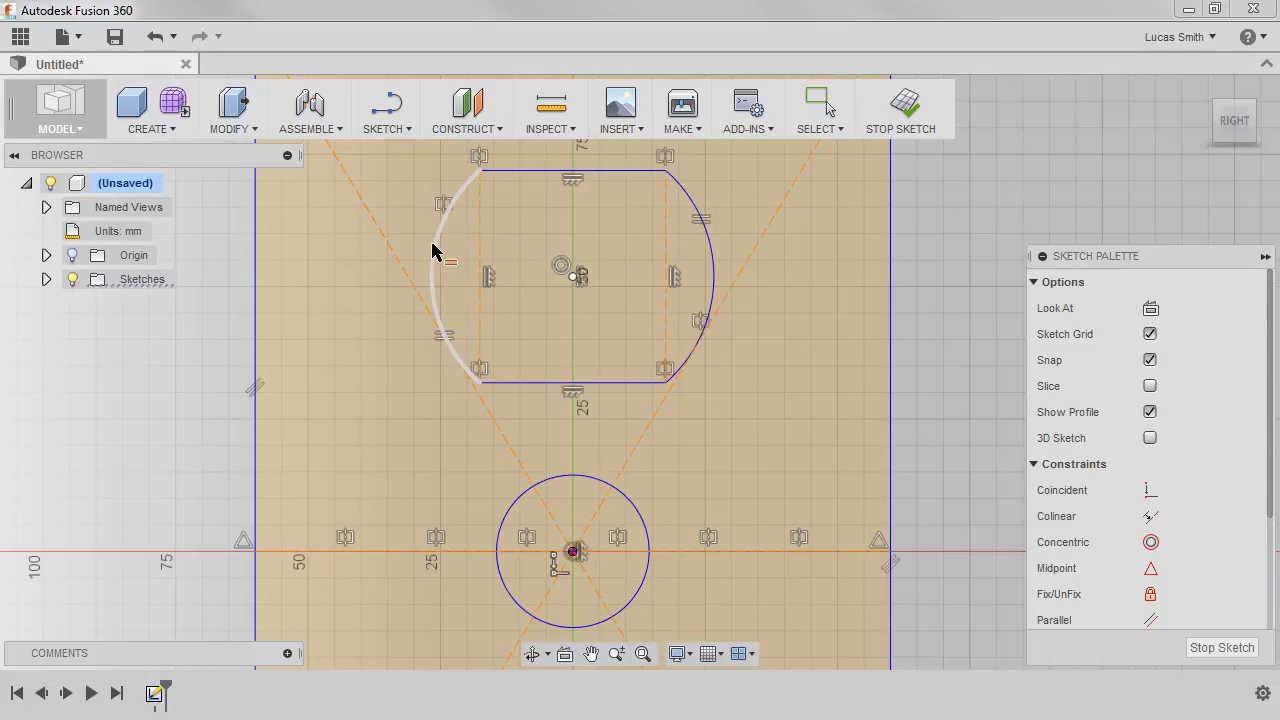
Step: Dimension the large rectangle's right vertical side and set the plate height to 114 mm
scroll(432, 250, down, 6)
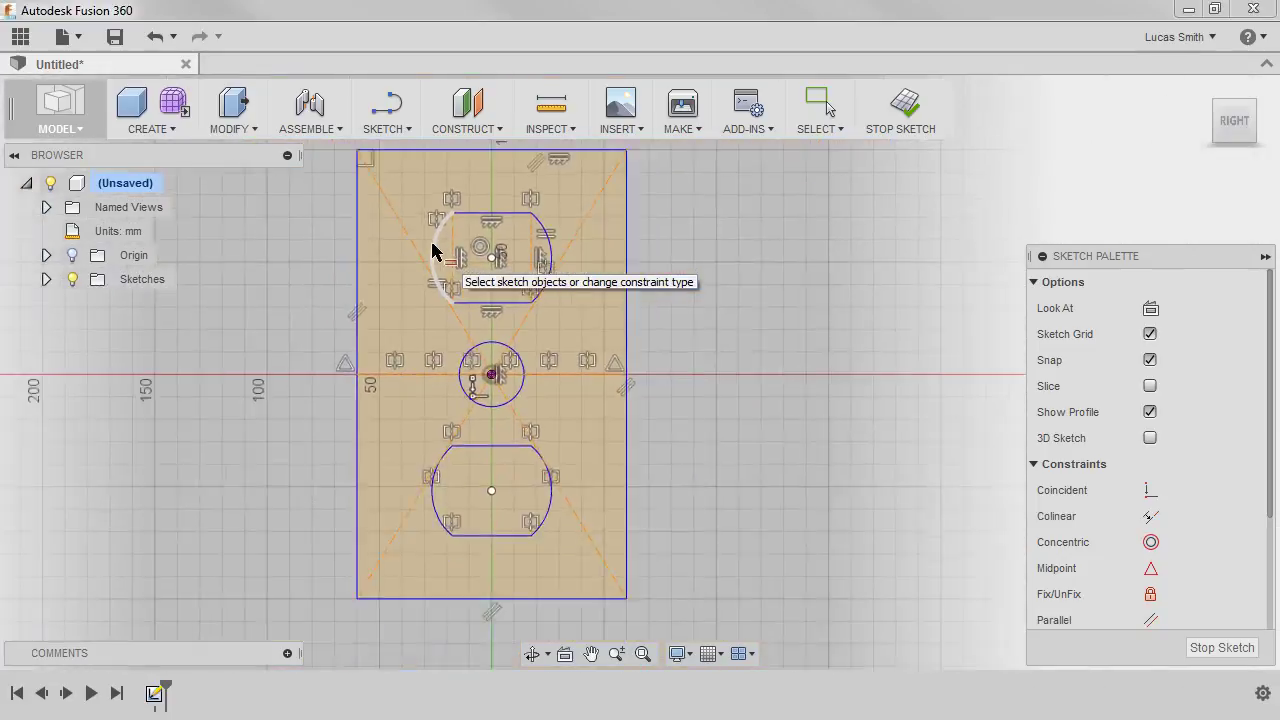
middle_drag(510, 284, 527, 292)
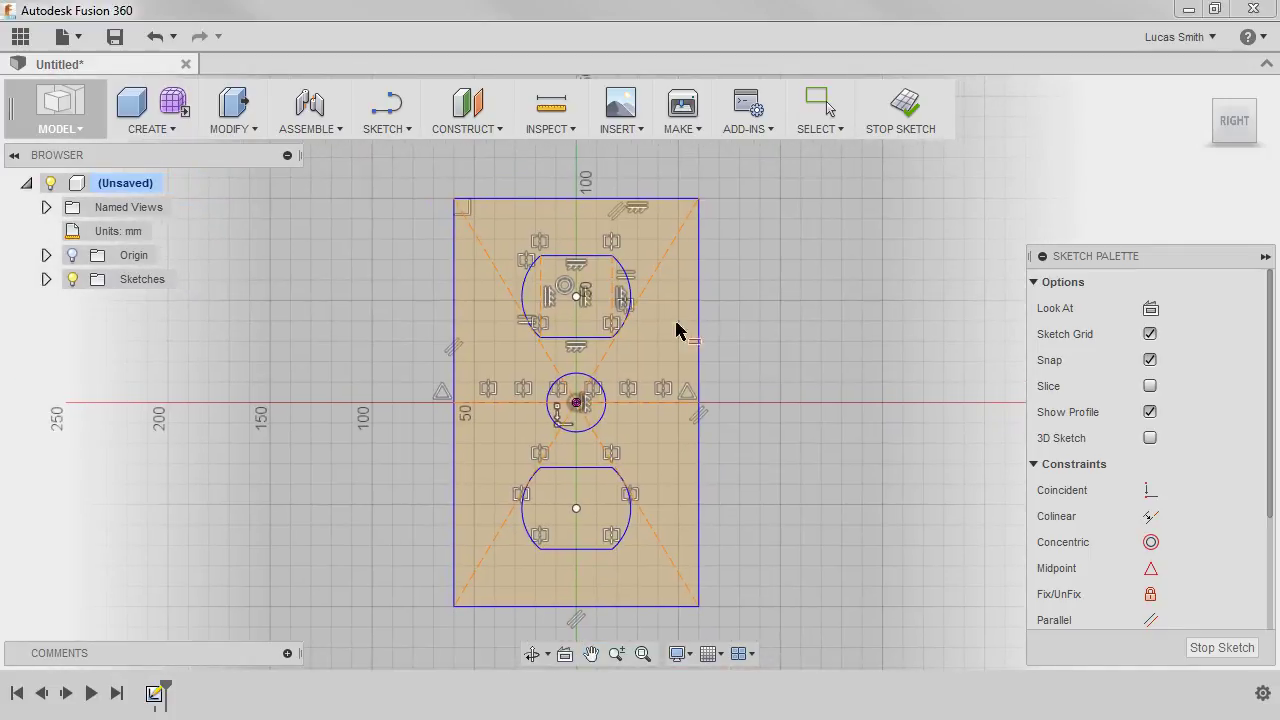
right_click(743, 330)
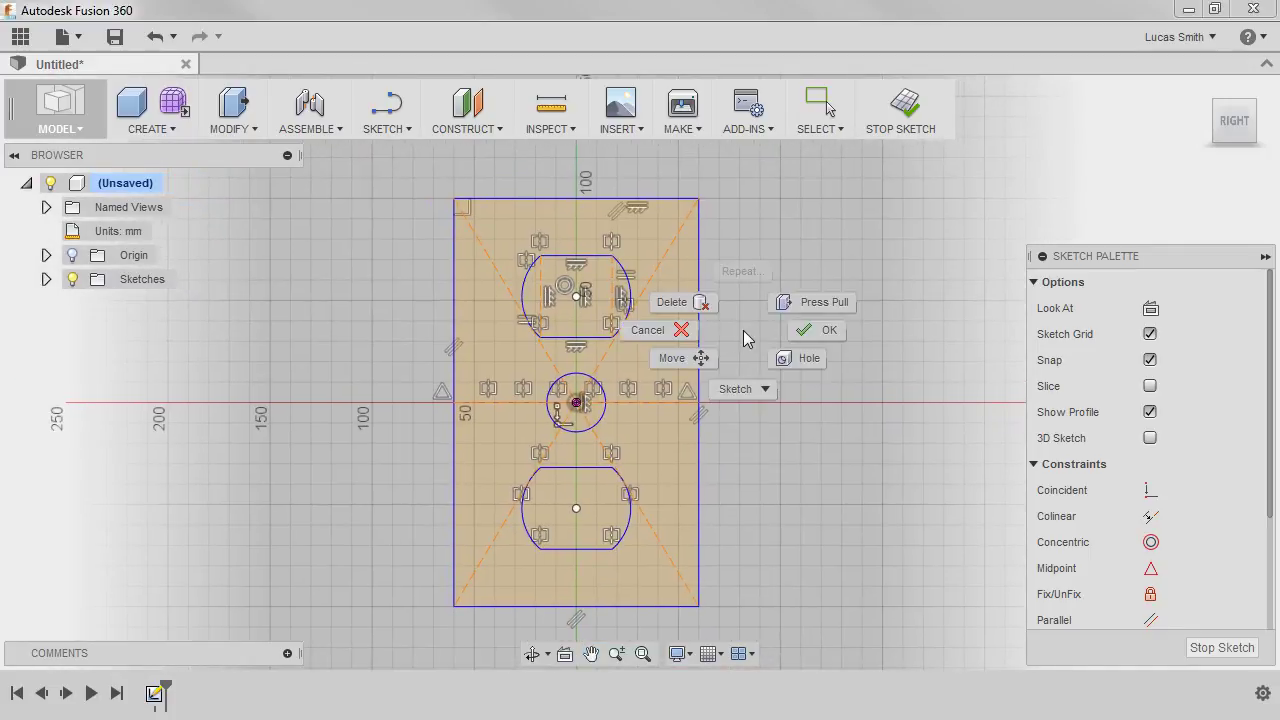
mouse_move(728, 385)
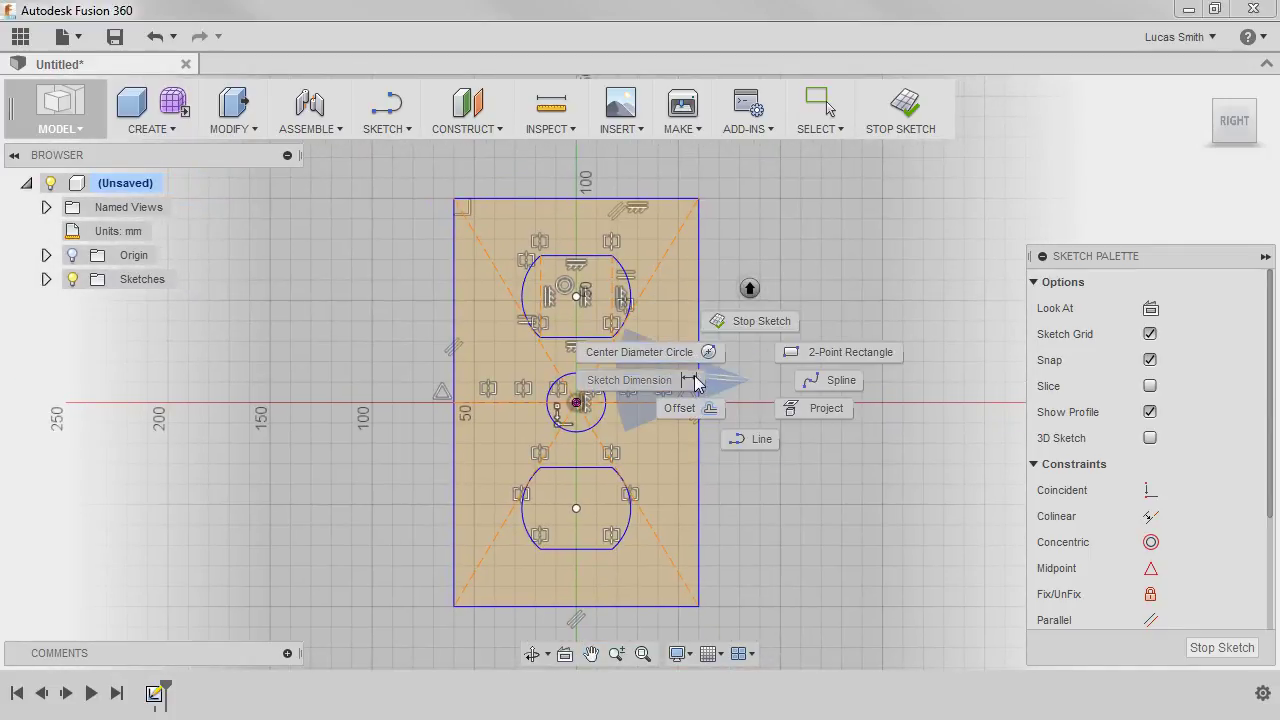
click(622, 380)
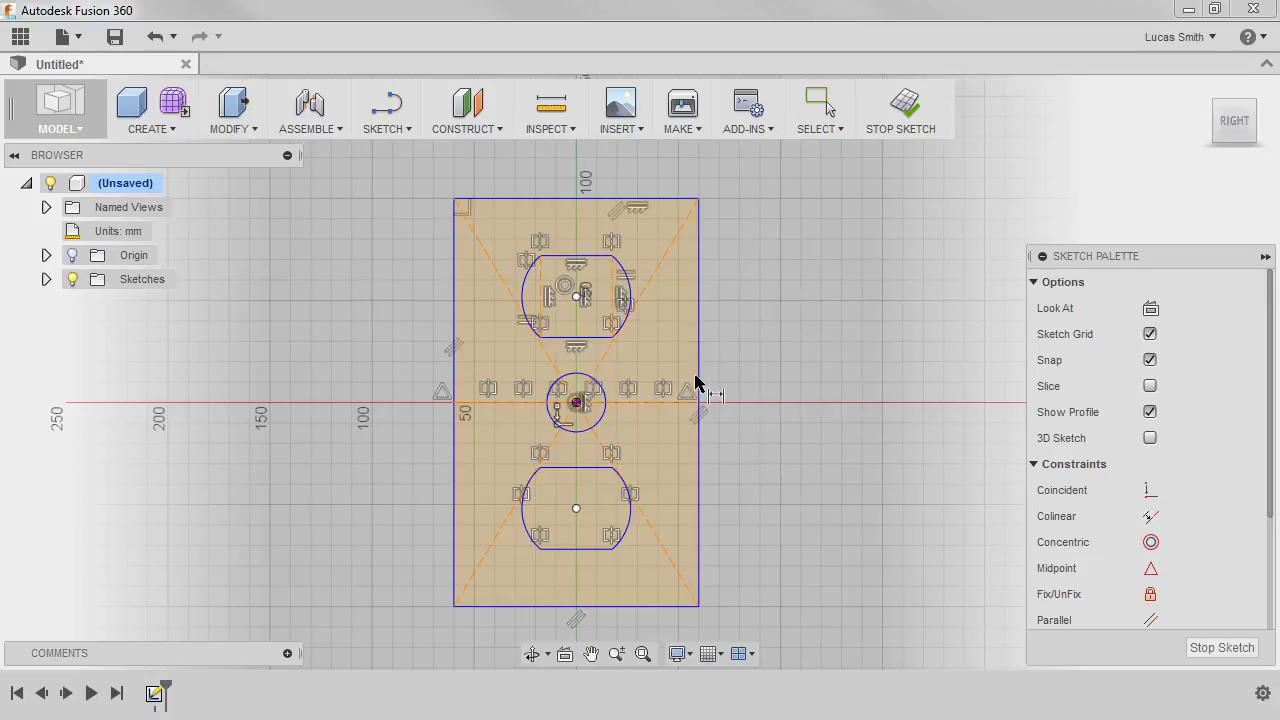
click(698, 384)
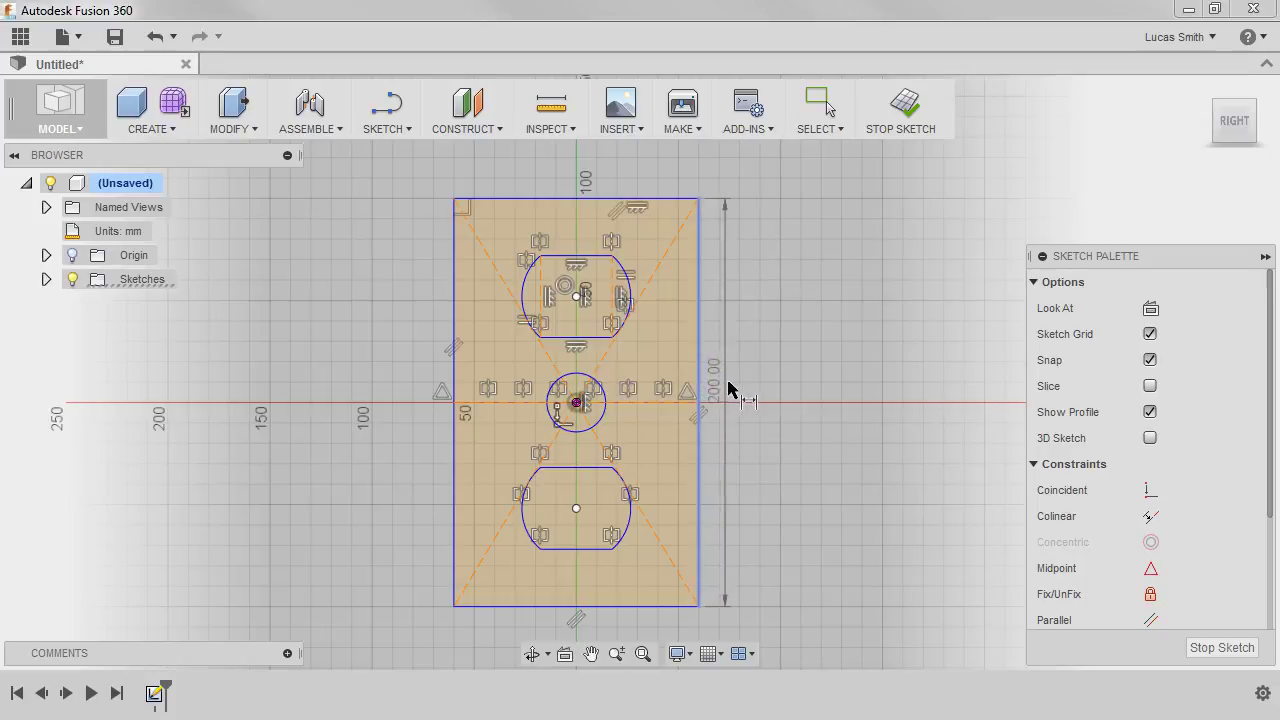
click(746, 395)
text(114)
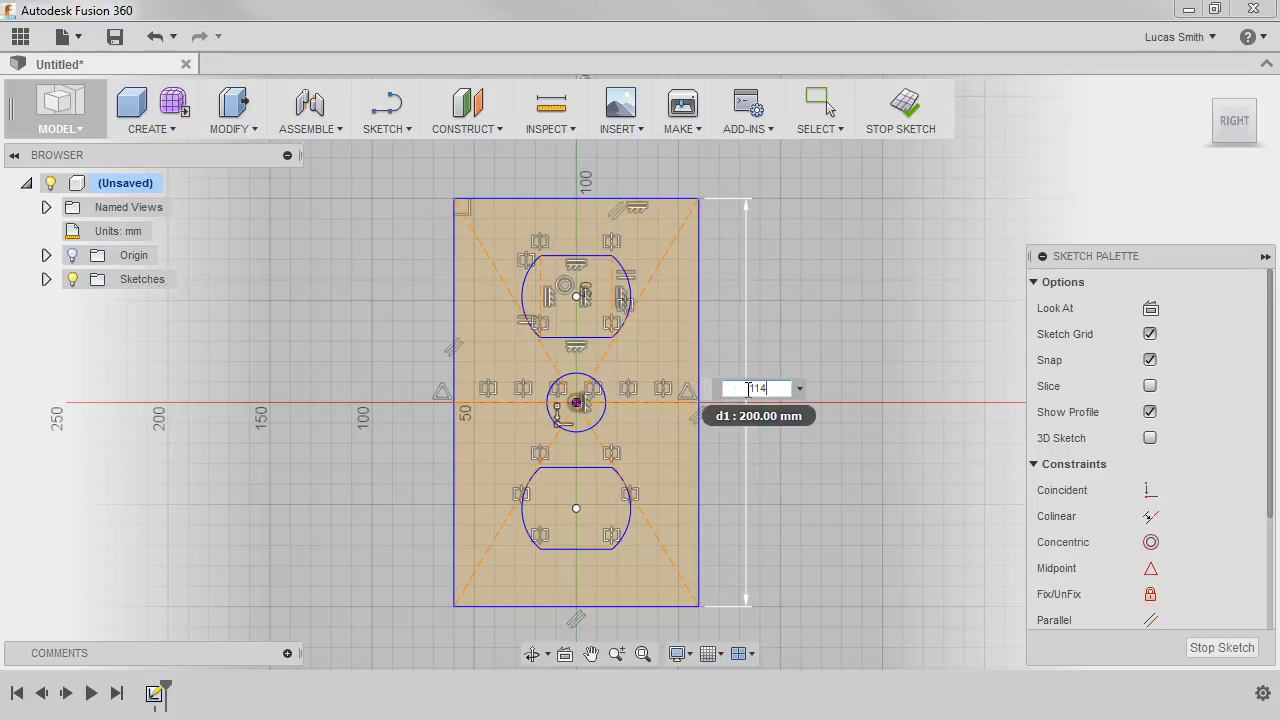
key(Return)
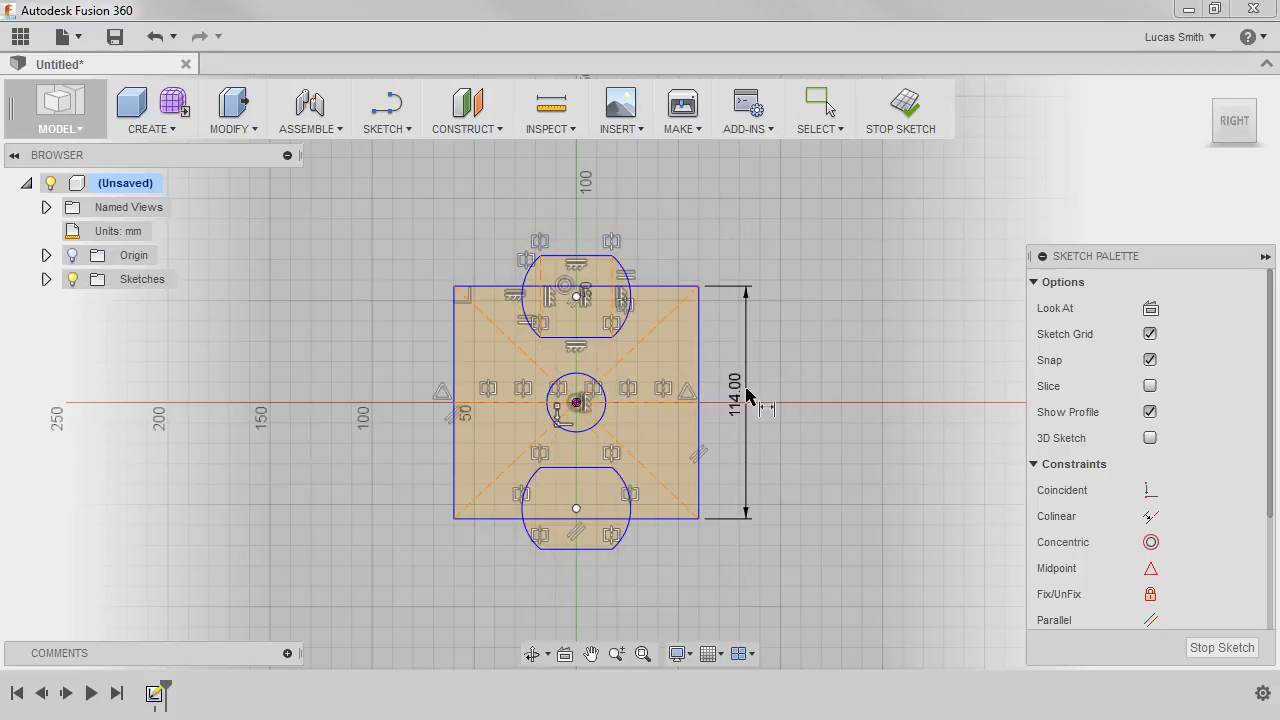
Step: Dimension the large rectangle's upper edge and set the plate width to 70 mm
click(672, 288)
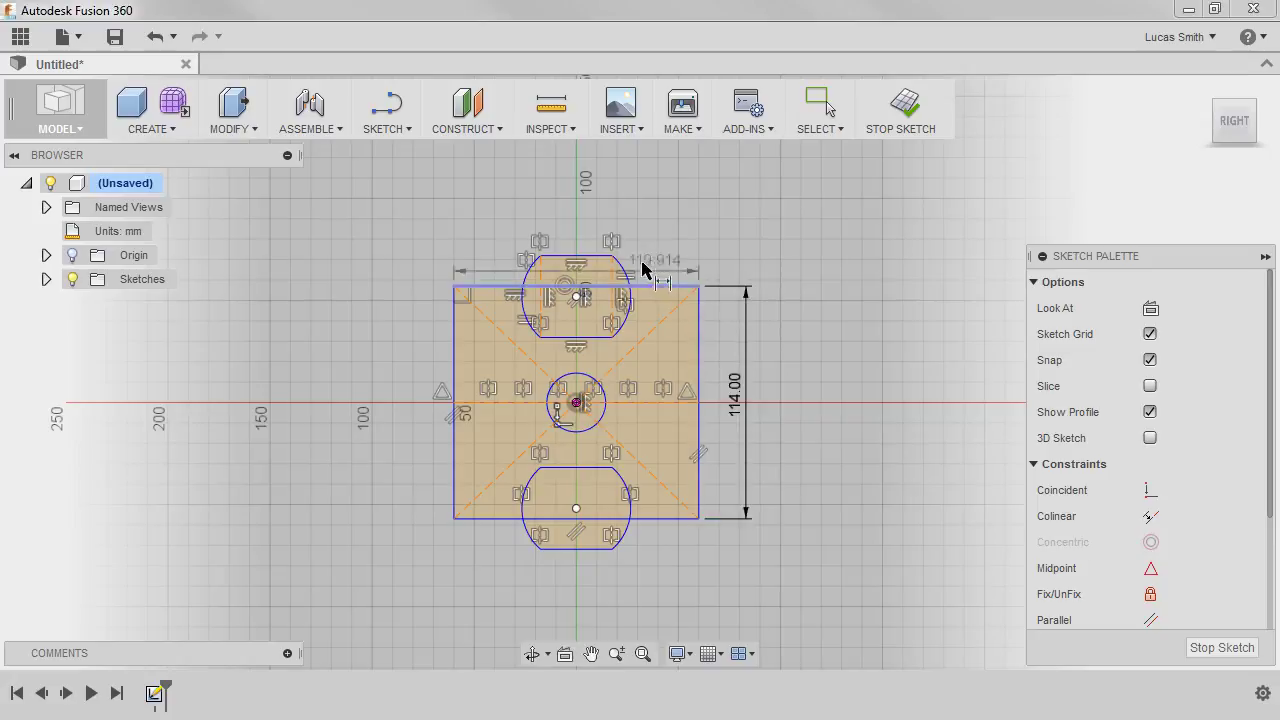
click(580, 240)
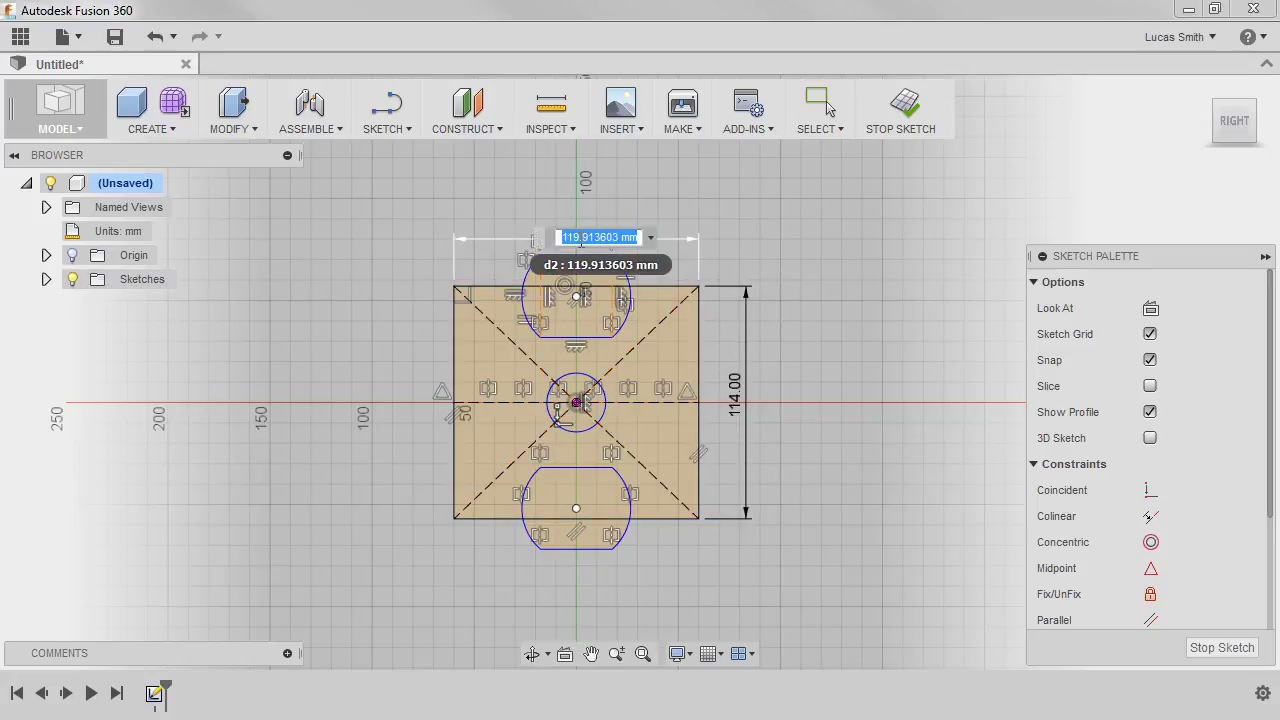
text(70)
key(Return)
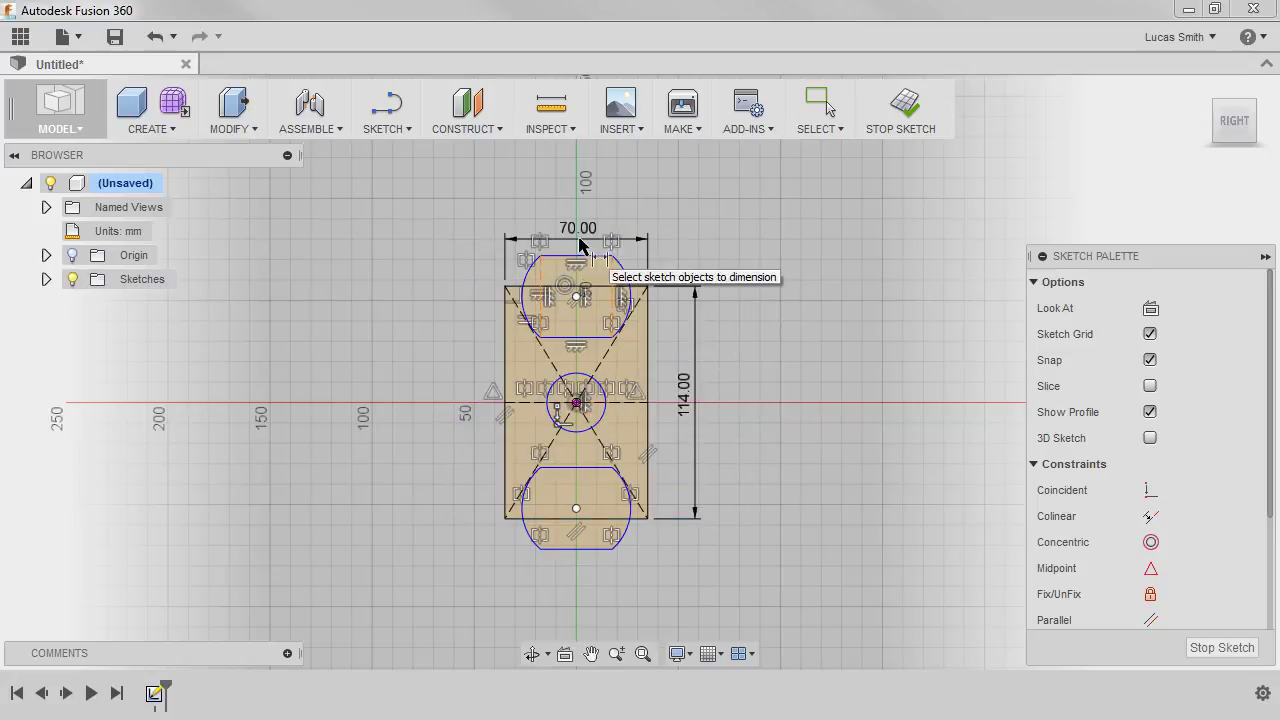
Step: Dimension the center circle with a diameter of 12 mm
click(604, 415)
click(617, 427)
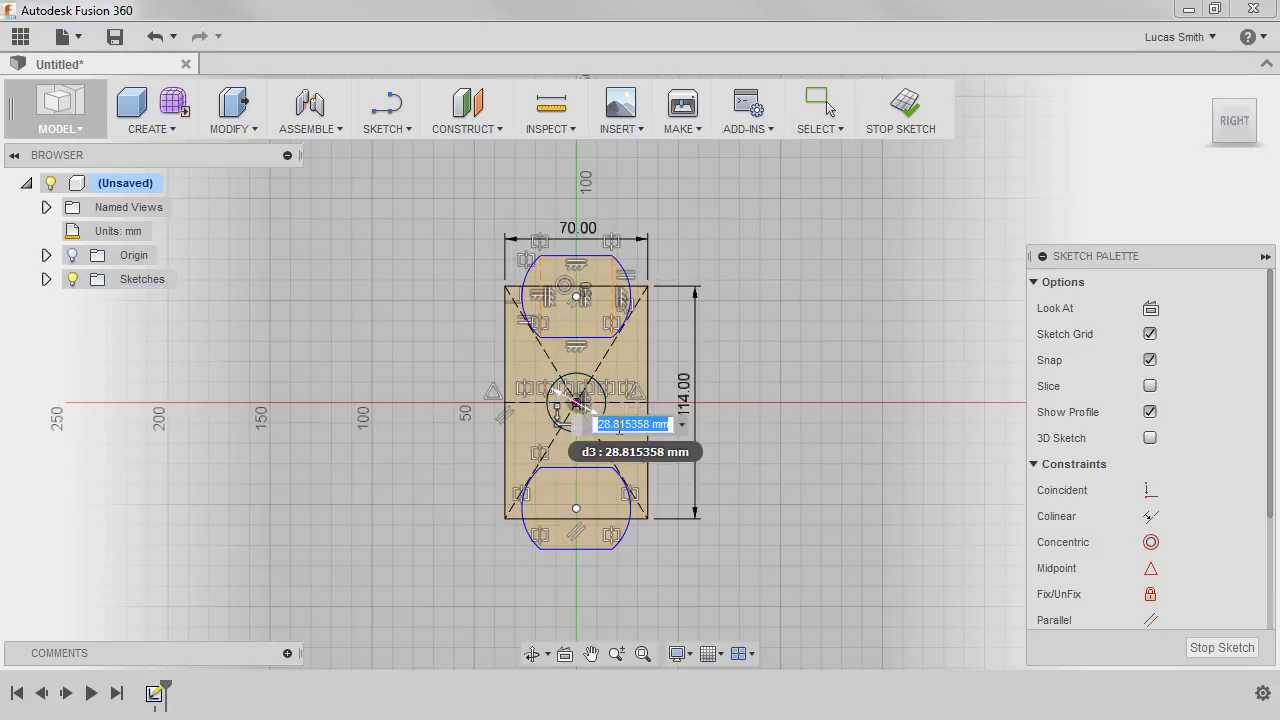
text(12)
key(Return)
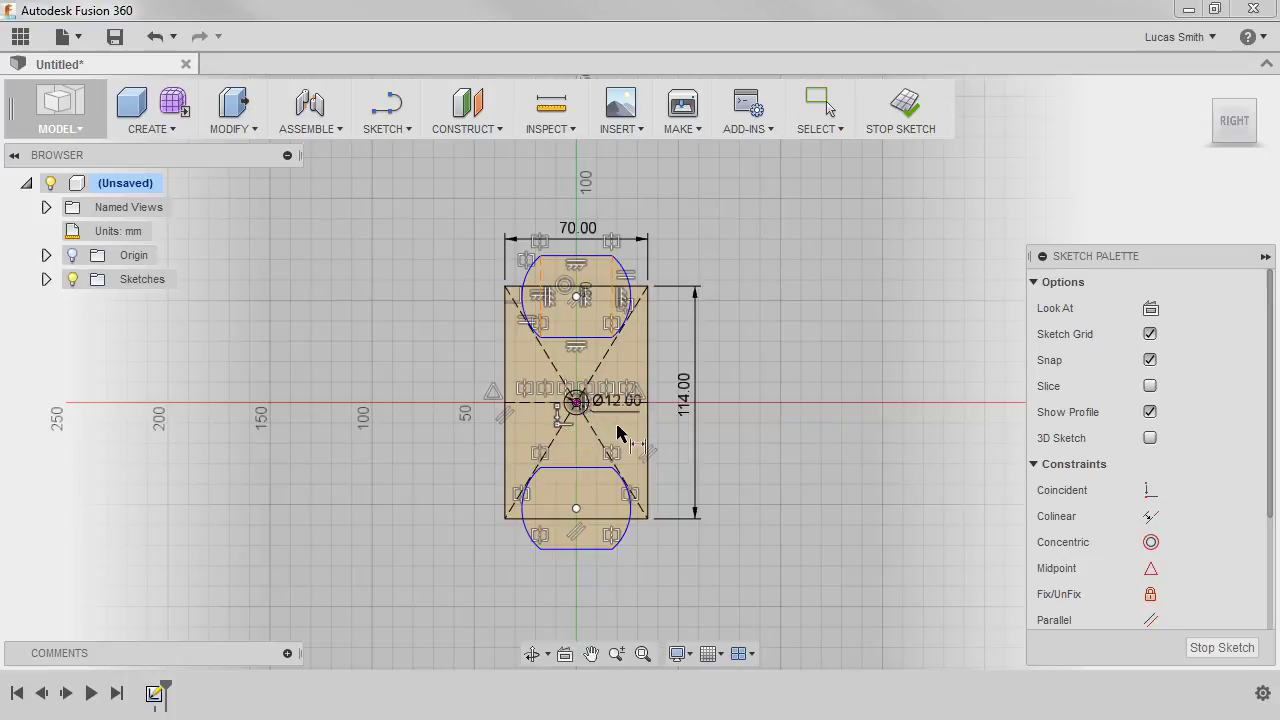
Step: Dimension the vertical distance from the upper opening's lower edge to the circle's center as 11 mm
scroll(605, 425, up, 2)
scroll(602, 422, up, 1)
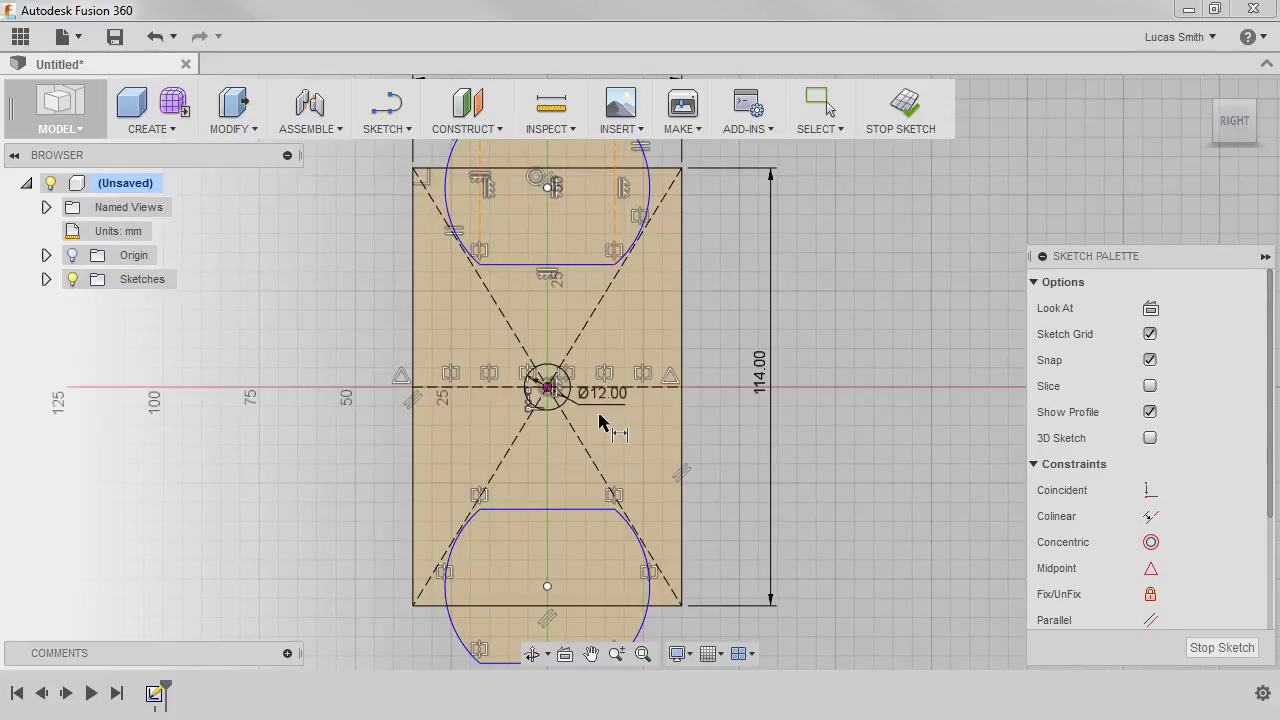
click(564, 266)
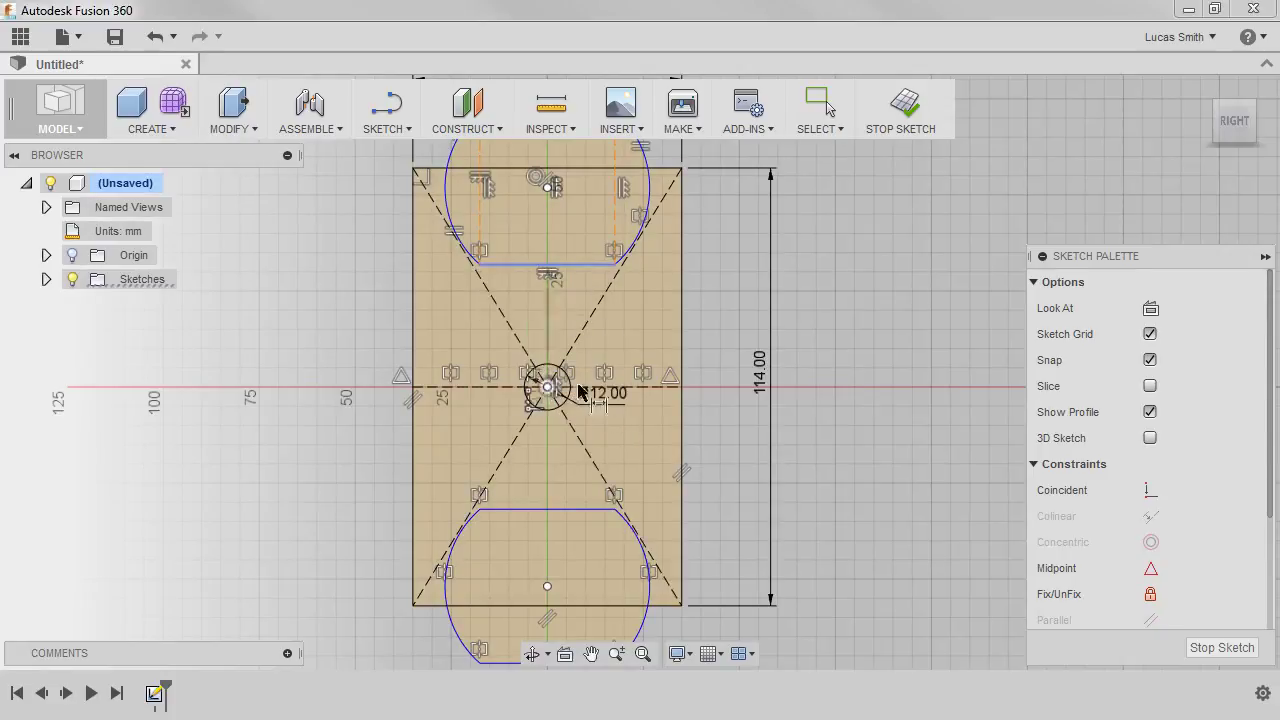
click(547, 387)
click(707, 372)
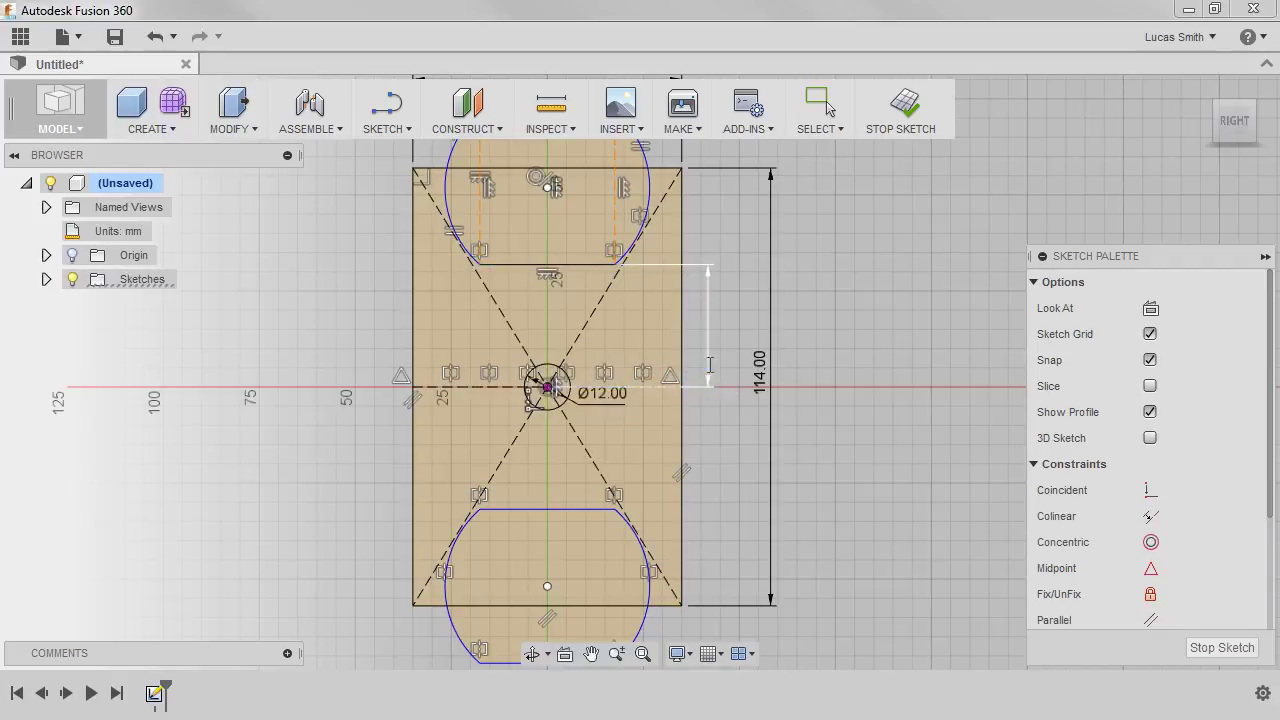
key(Return)
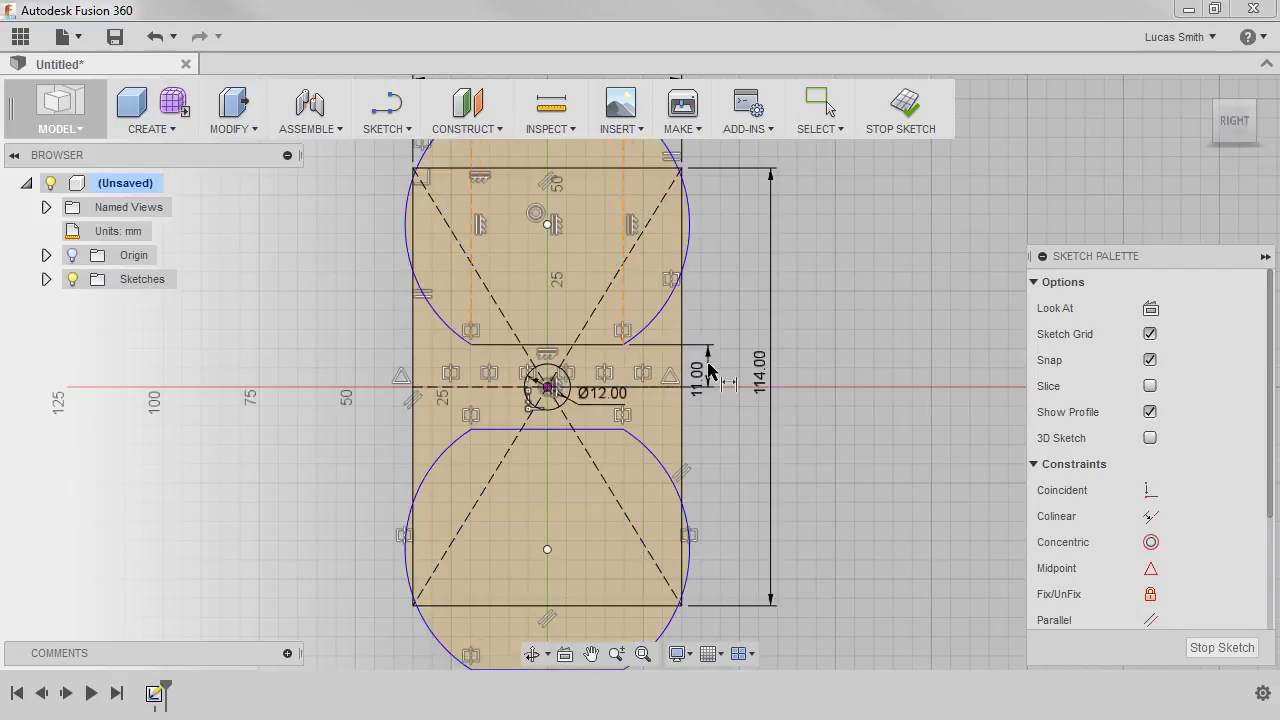
Step: Dimension the upper opening's height between its two horizontal edges as 28 mm
scroll(702, 342, down, 1)
middle_drag(696, 312, 700, 369)
click(612, 188)
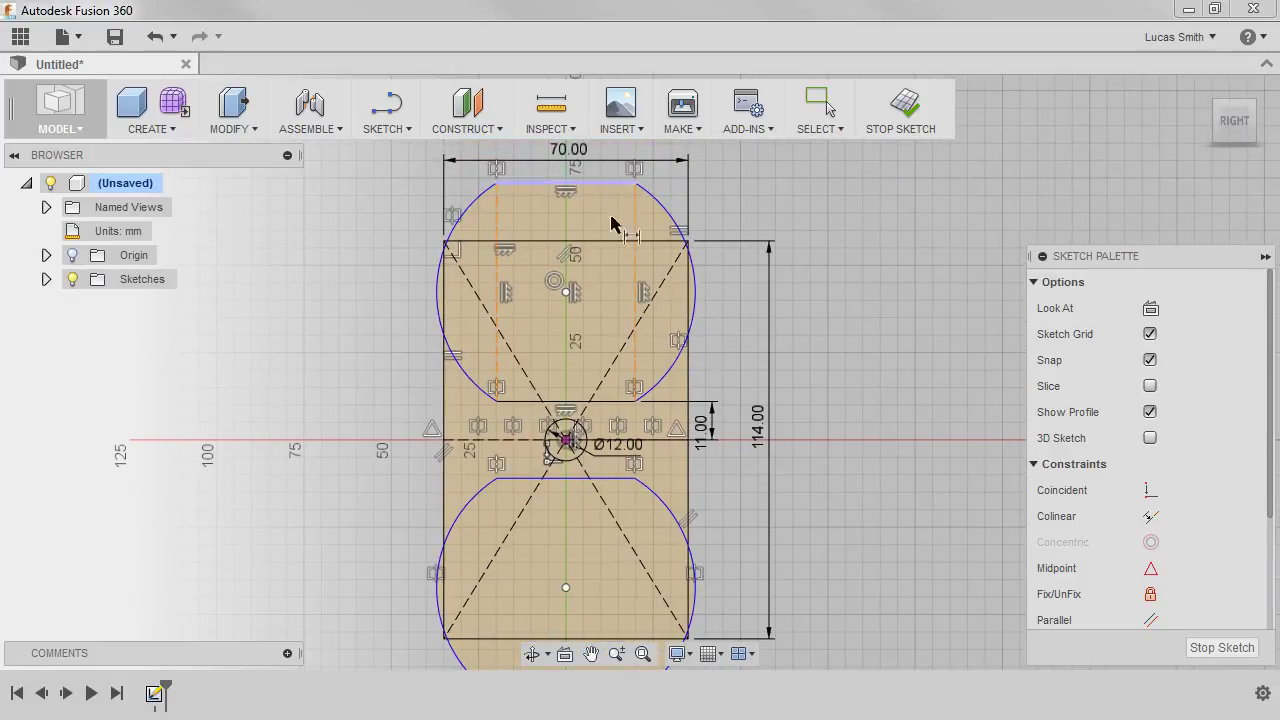
click(577, 402)
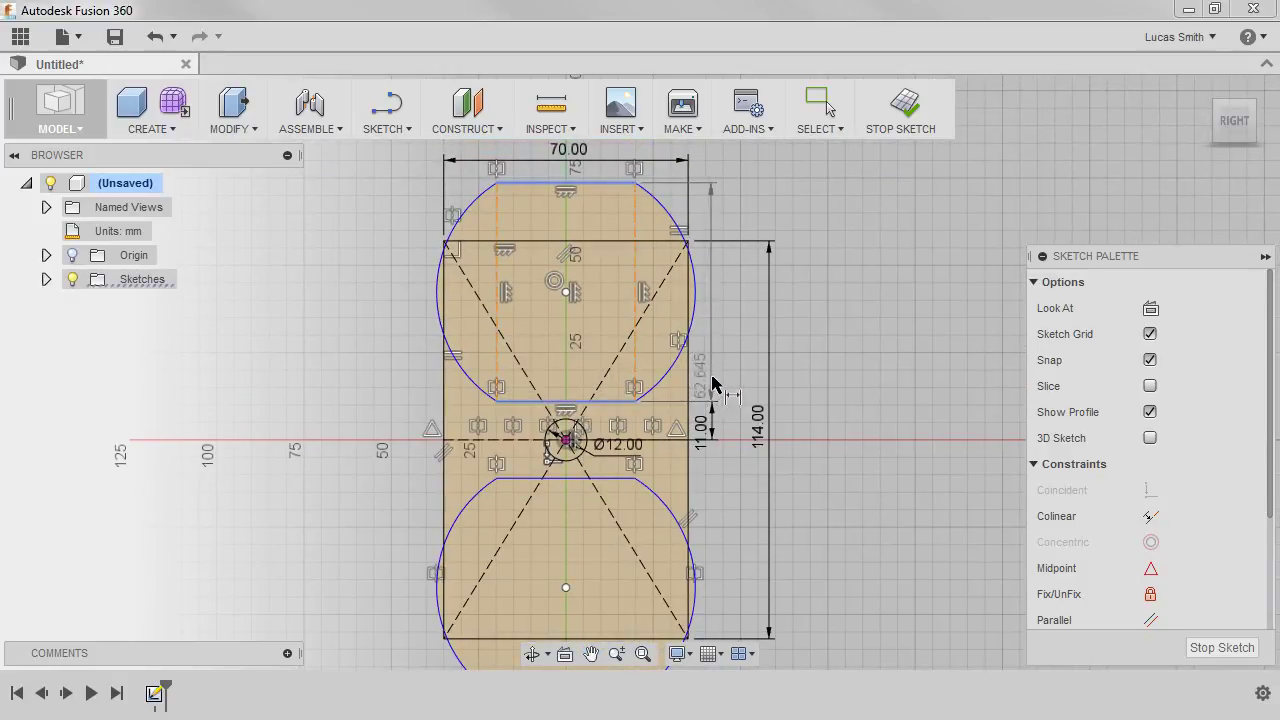
click(712, 380)
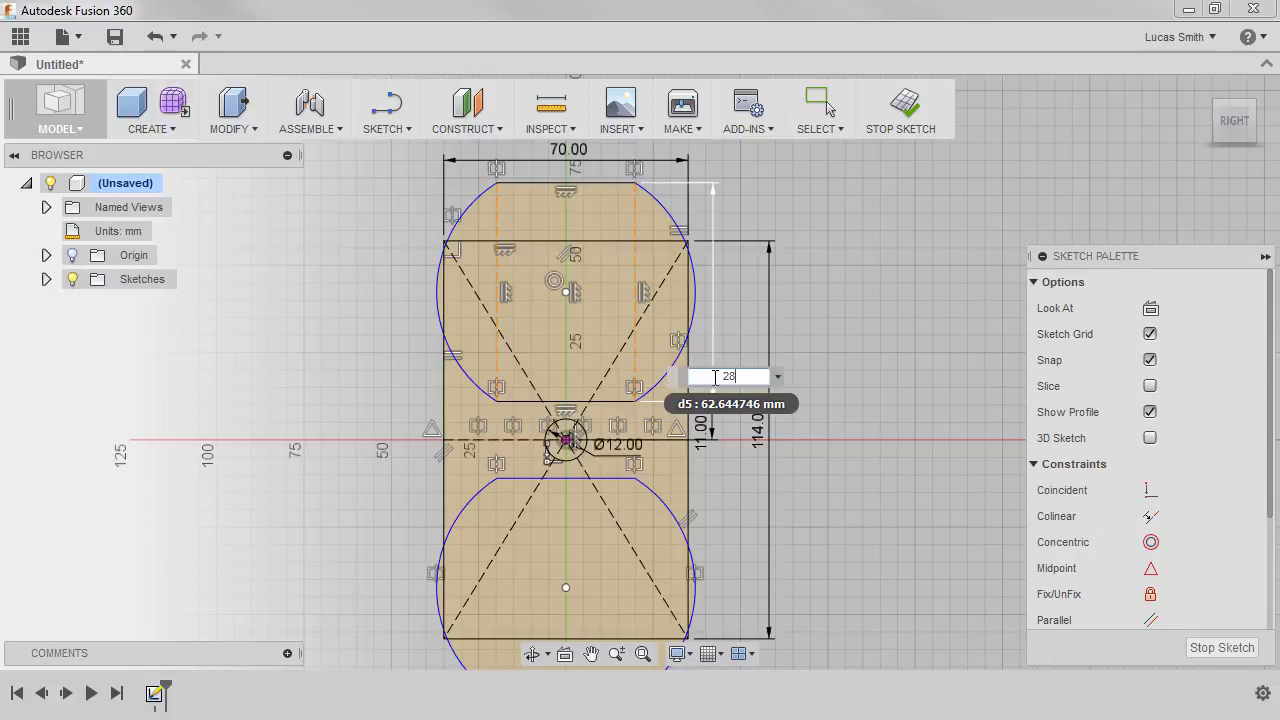
text(28)
key(Return)
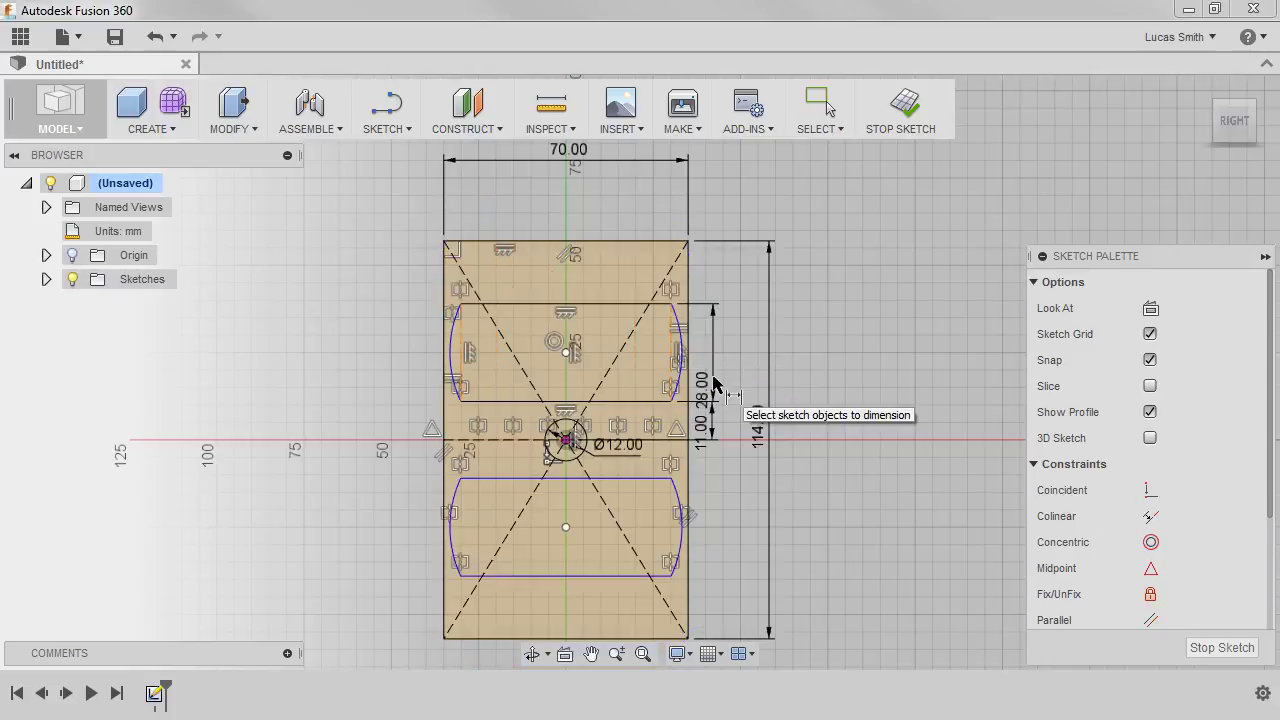
Step: Dimension the right arc of the upper opening with a radius of 17 mm
click(677, 330)
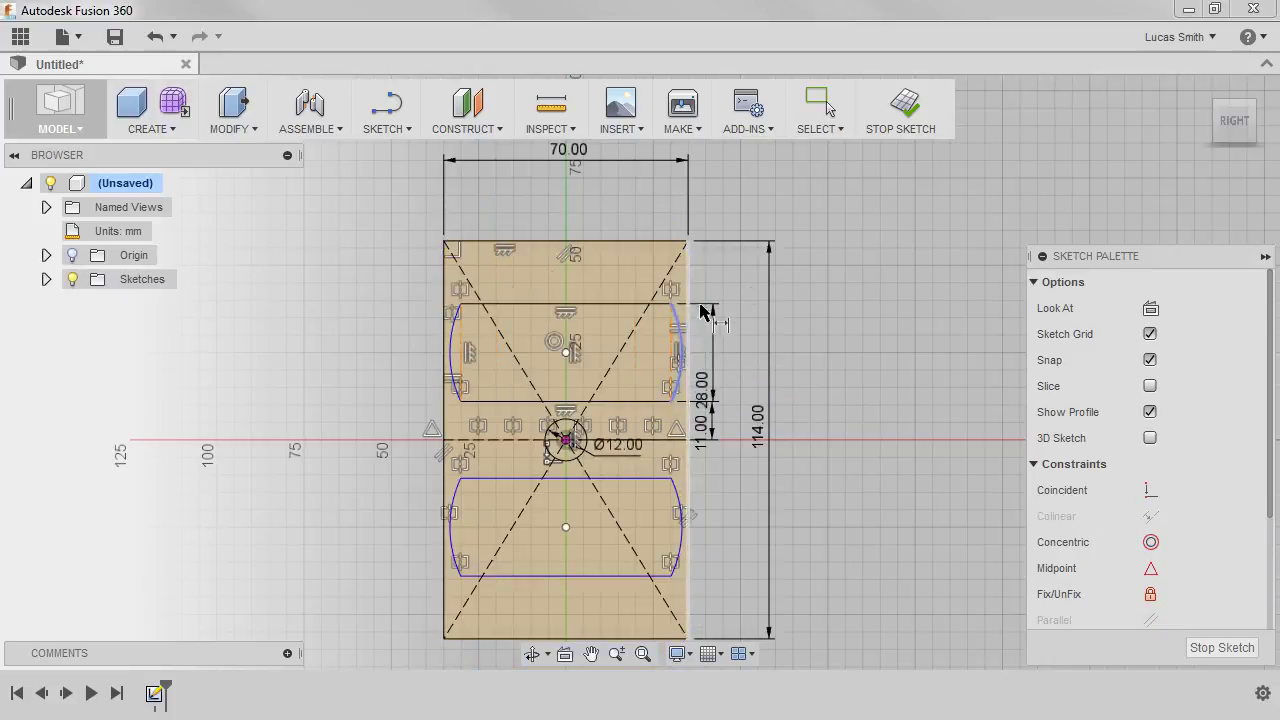
click(711, 286)
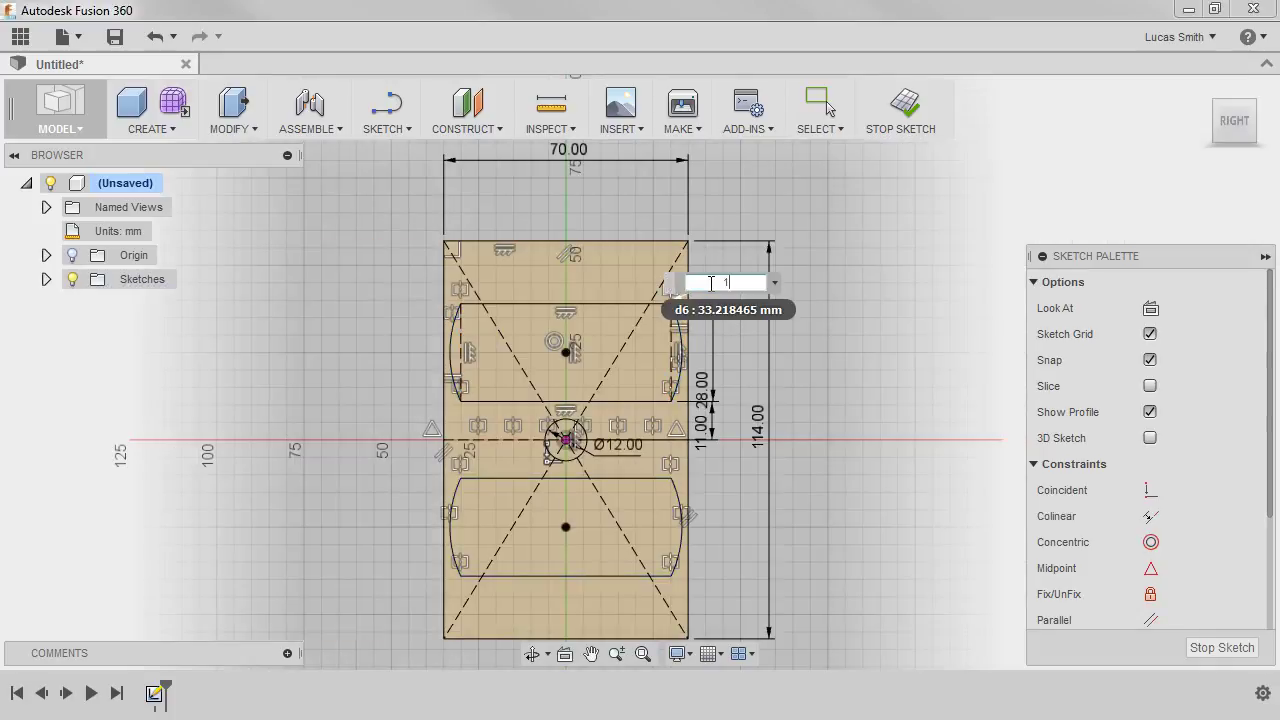
text(17)
key(Return)
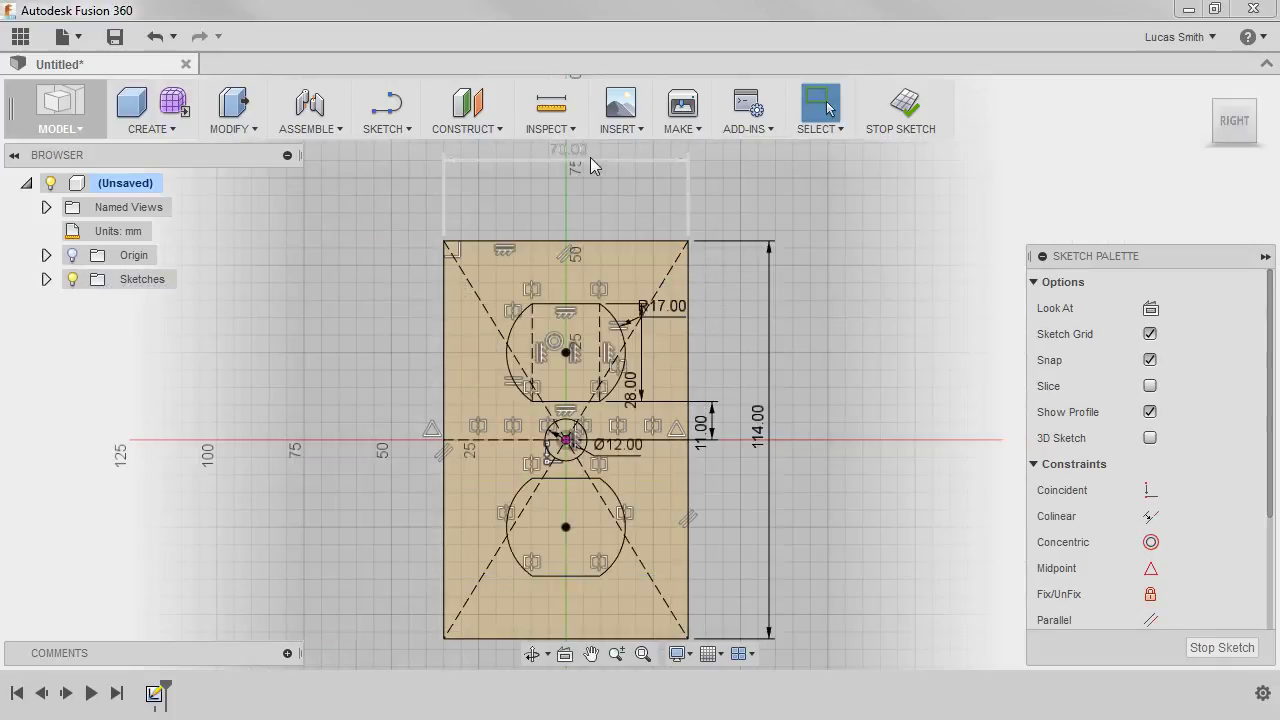
Step: Rearrange the 70, 114 and 28 mm dimensions close outside the plate and move the R17 label clear of the opening
drag(586, 163, 588, 220)
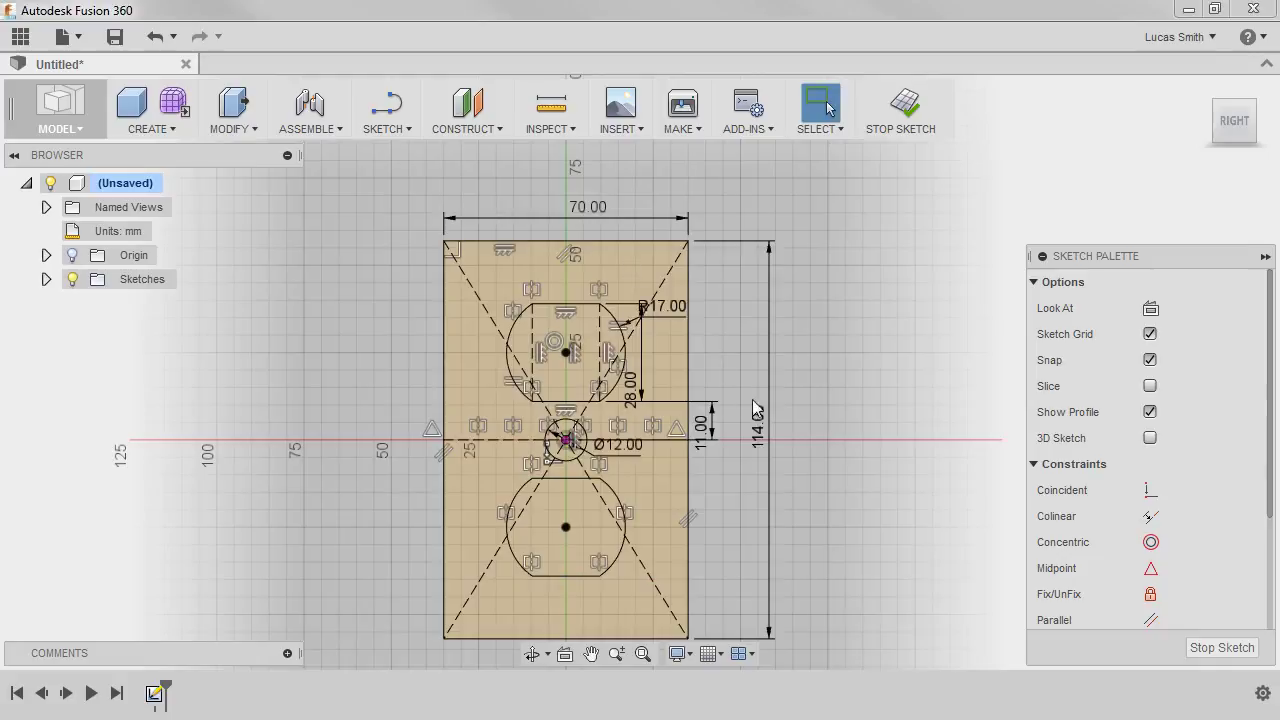
drag(757, 420, 731, 414)
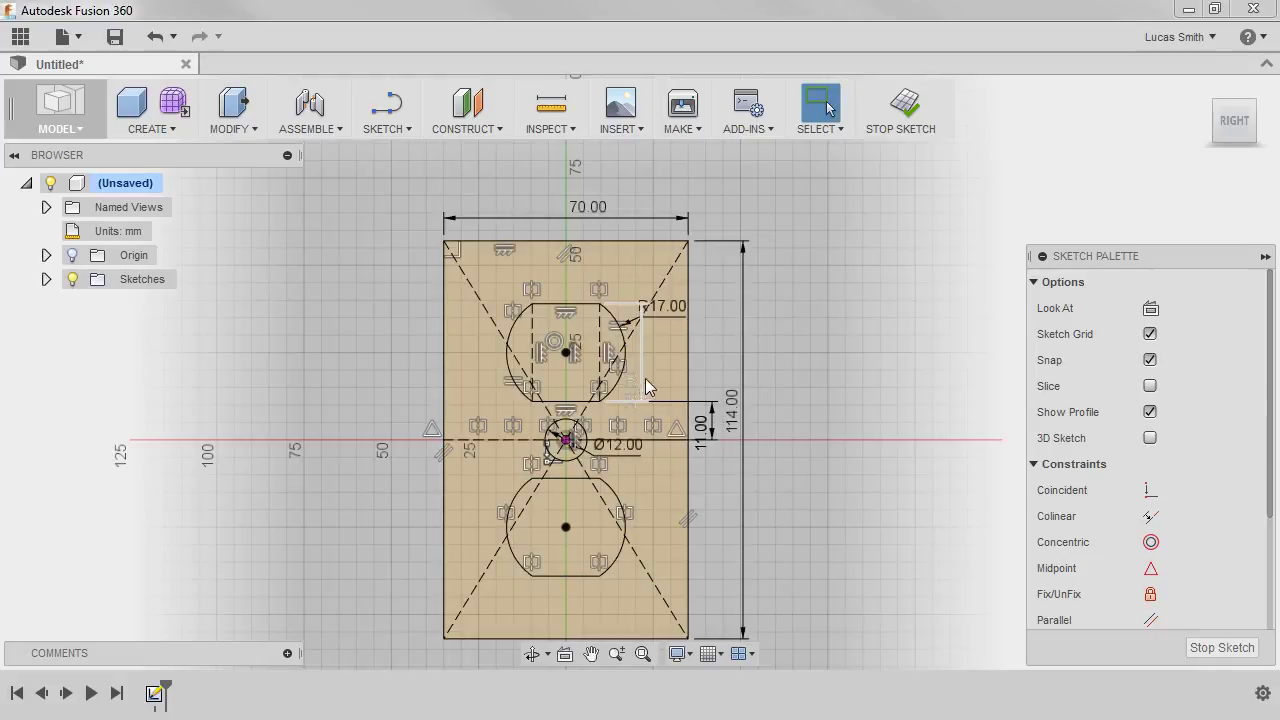
drag(697, 368, 719, 372)
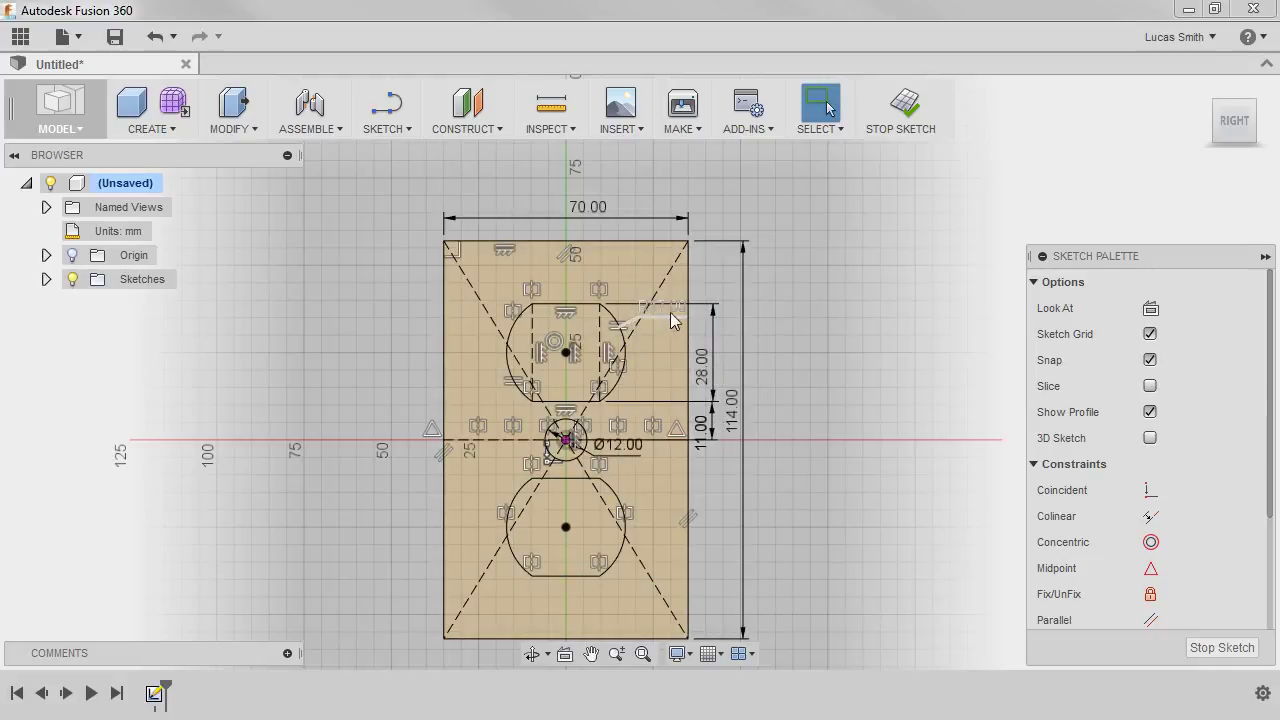
drag(674, 318, 705, 285)
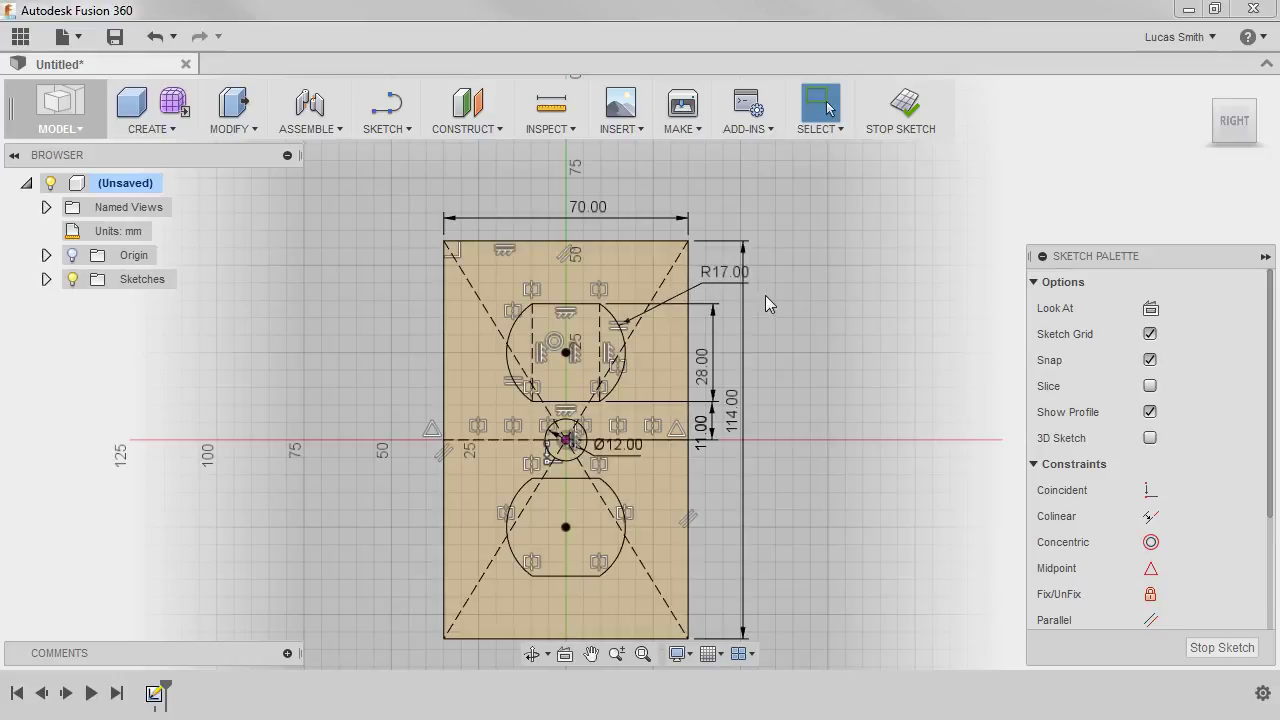